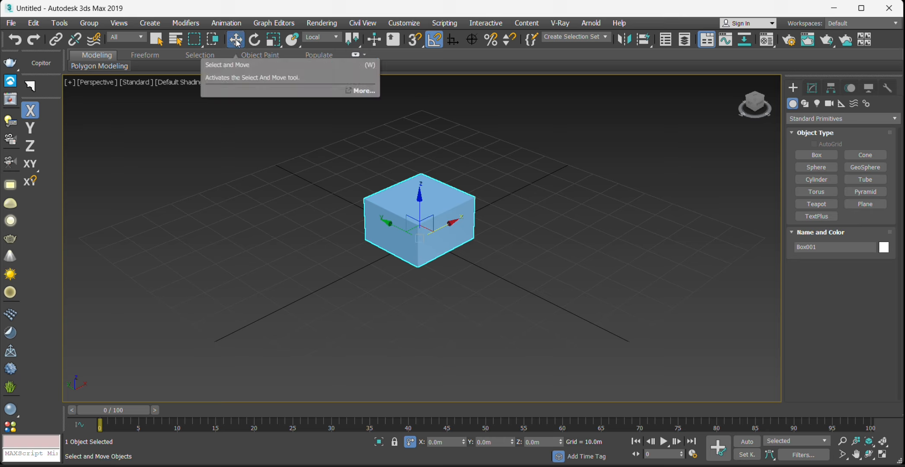
Try moving the box freehand along its X, Y and Z axes, undoing each move
{"action": "left_click", "coordinate": [350, 320]}
{"action": "left_click", "coordinate": [442, 232]}
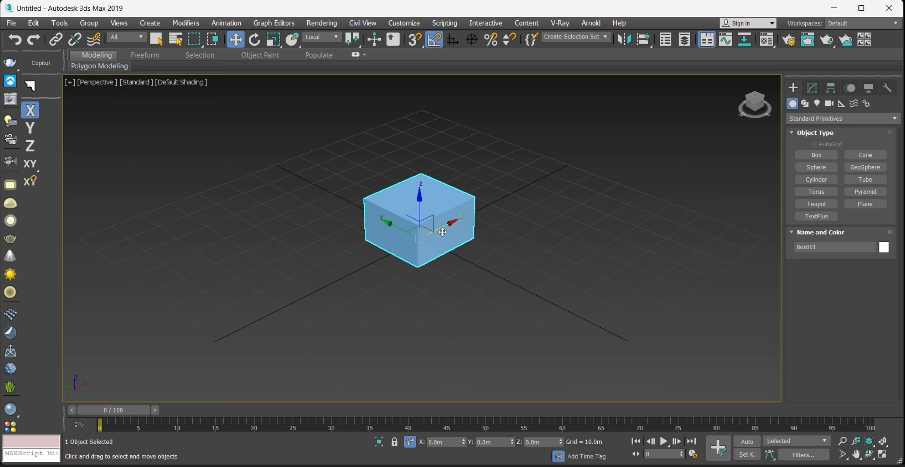
{"action": "left_click_drag", "start_coordinate": [439, 228], "coordinate": [473, 293]}
{"action": "key", "text": "ctrl+z"}
{"action": "key", "text": "ctrl+z"}
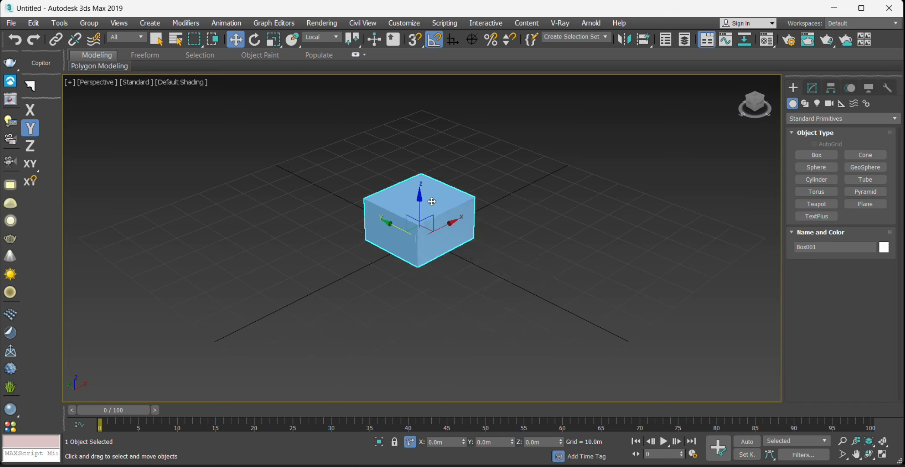
{"action": "mouse_move", "coordinate": [420, 203]}
{"action": "left_mouse_down"}
{"action": "mouse_move", "coordinate": [420, 278]}
{"action": "mouse_move", "coordinate": [421, 146]}
{"action": "mouse_move", "coordinate": [420, 187]}
{"action": "left_mouse_up"}
{"action": "key", "text": "ctrl+z"}
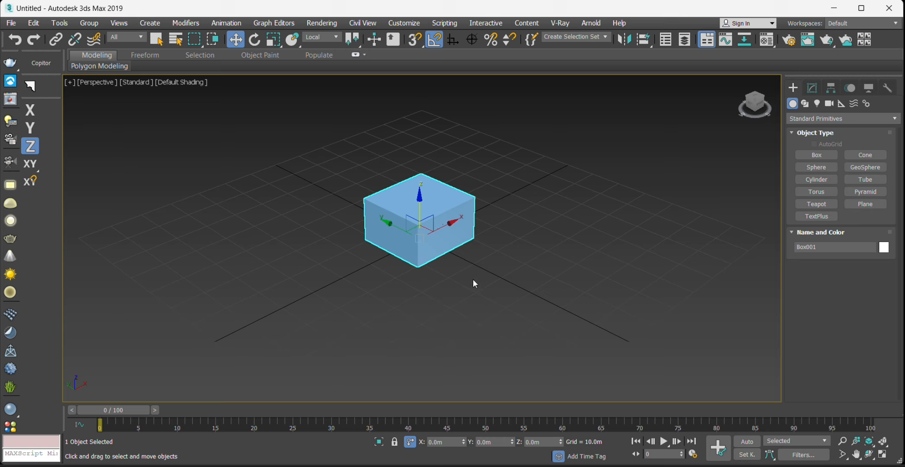
Try shifting the box along its local Y and Z axes, cancelling each move before it is placed
{"action": "left_click", "coordinate": [449, 224]}
{"action": "left_click_drag", "start_coordinate": [449, 225], "coordinate": [442, 251]}
{"action": "right_click", "coordinate": [398, 234]}
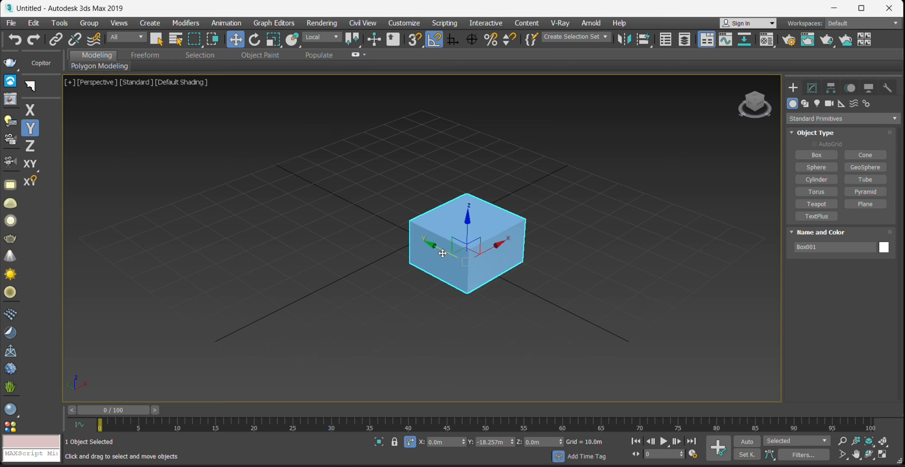
{"action": "right_click", "coordinate": [442, 251]}
{"action": "mouse_move", "coordinate": [420, 199]}
{"action": "left_mouse_down"}
{"action": "mouse_move", "coordinate": [421, 150]}
{"action": "mouse_move", "coordinate": [422, 197]}
{"action": "left_mouse_up"}
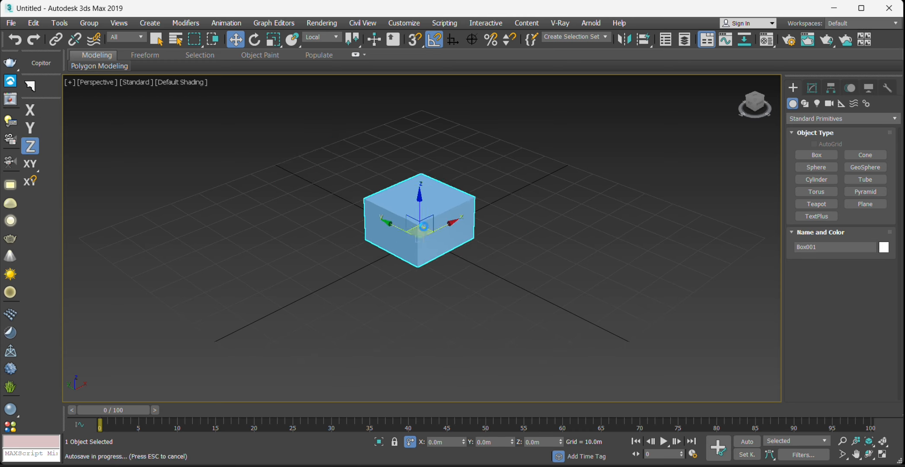
{"action": "right_click", "coordinate": [422, 197]}
Set the box's length to 4 m, width to 5 m and height to 3 m
{"action": "left_click", "coordinate": [812, 89]}
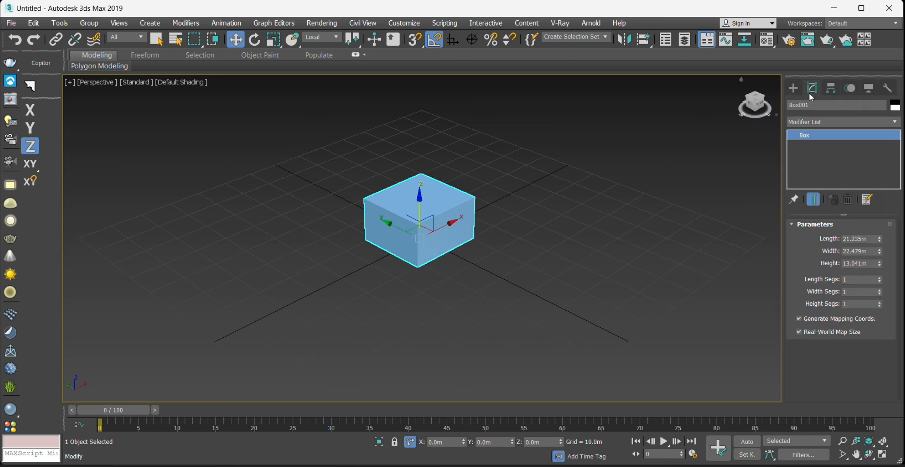
{"action": "double_click", "coordinate": [871, 238]}
{"action": "type", "text": "4"}
{"action": "key", "text": "Tab"}
{"action": "type", "text": "5"}
{"action": "double_click", "coordinate": [856, 263]}
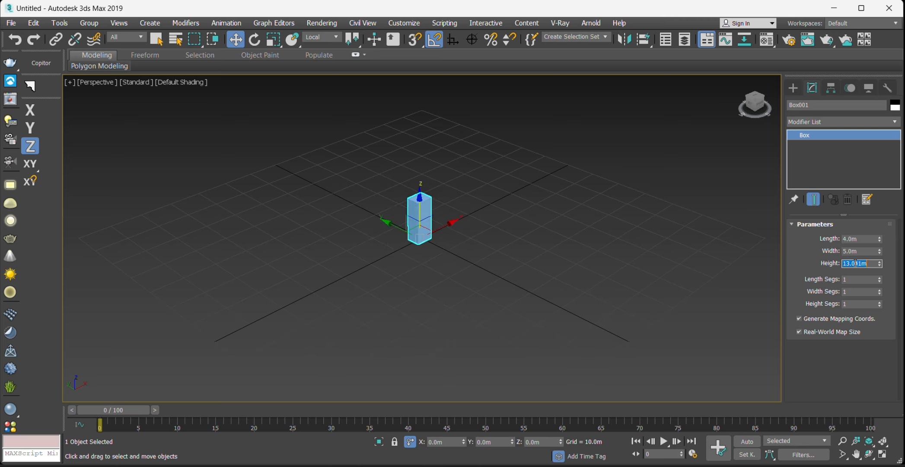
{"action": "type", "text": "3"}
{"action": "key", "text": "Return"}
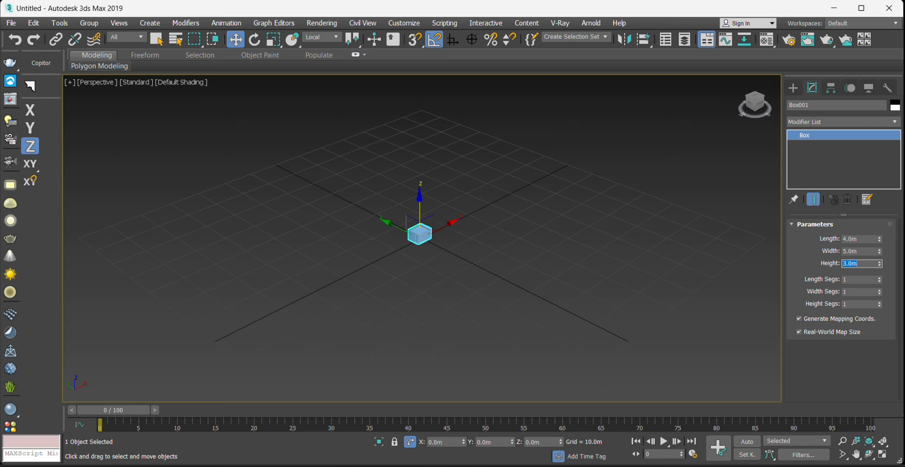
Deselect the box and set the home grid spacing to 1 m in the Grid and Snap Settings
{"action": "scroll", "coordinate": [440, 232], "scroll_direction": "up", "scroll_amount": 2}
{"action": "left_click", "coordinate": [484, 273]}
{"action": "scroll", "coordinate": [407, 244], "scroll_direction": "up", "scroll_amount": 4}
{"action": "scroll", "coordinate": [408, 244], "scroll_direction": "down", "scroll_amount": 2}
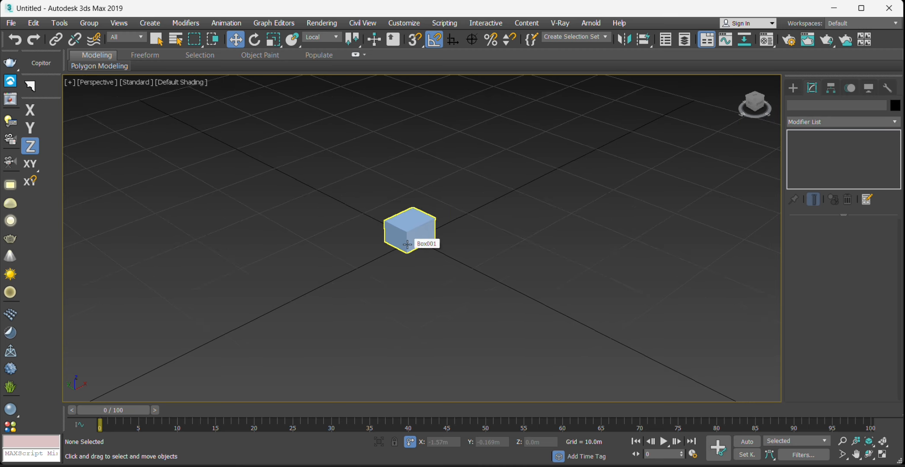
{"action": "scroll", "coordinate": [407, 238], "scroll_direction": "down", "scroll_amount": 2}
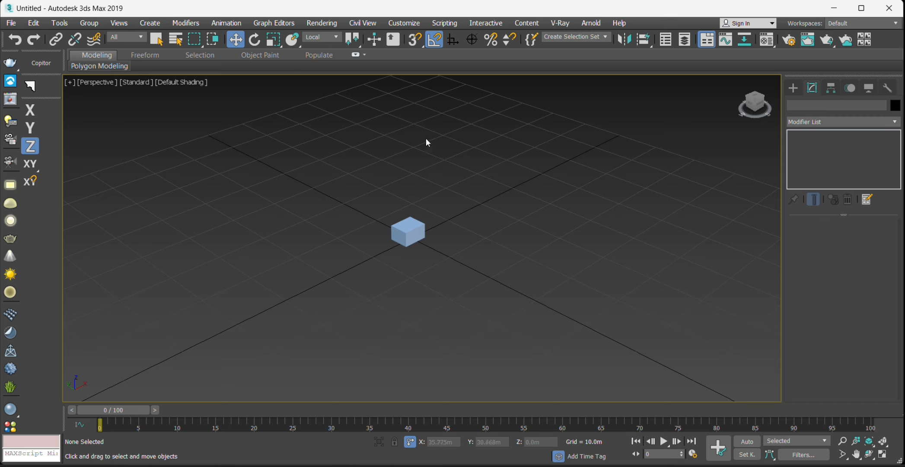
{"action": "right_click", "coordinate": [413, 45]}
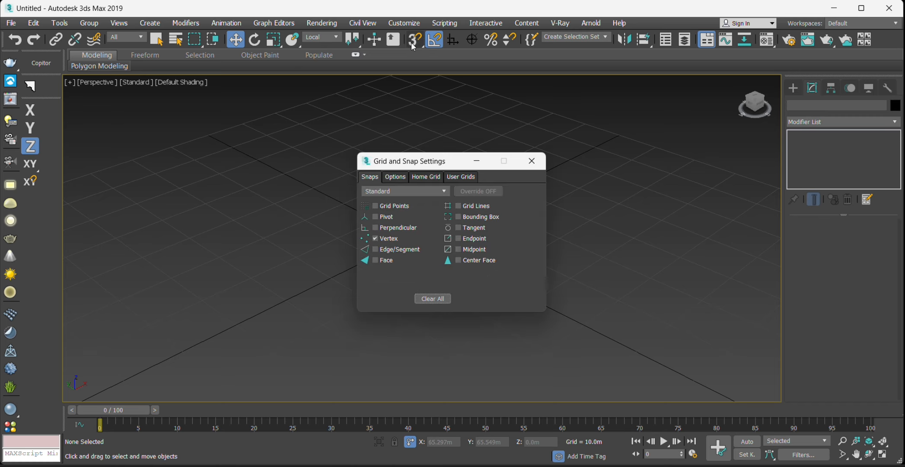
{"action": "left_click", "coordinate": [425, 177]}
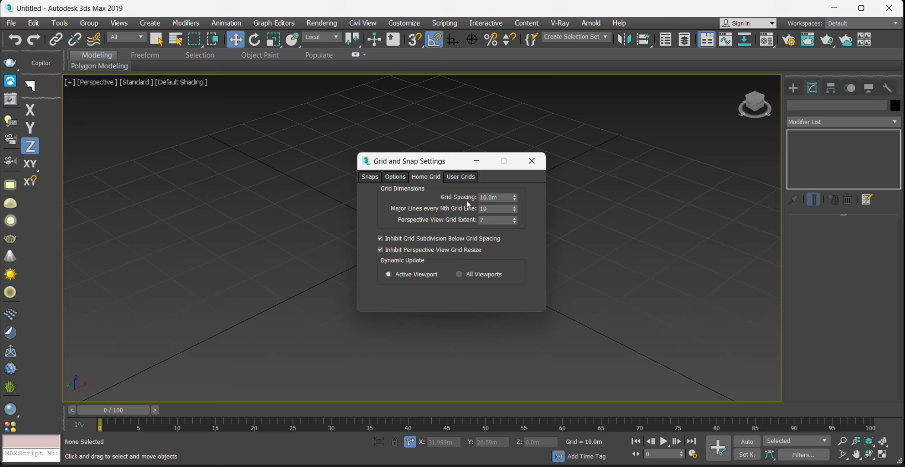
{"action": "double_click", "coordinate": [501, 197]}
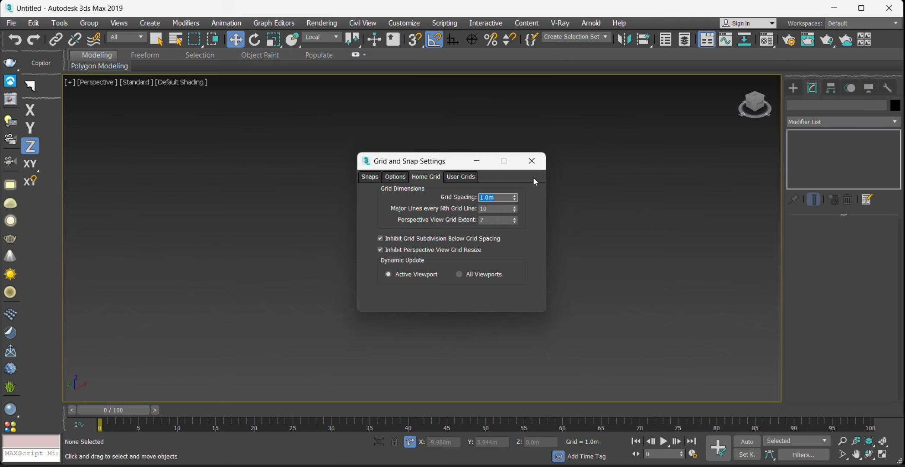
{"action": "left_click", "coordinate": [532, 160]}
Toggle the grid off and back on, then select the box and turn on Edged Faces shading
{"action": "scroll", "coordinate": [404, 229], "scroll_direction": "up", "scroll_amount": 5}
{"action": "middle_click_drag", "start_coordinate": [445, 256], "coordinate": [396, 224]}
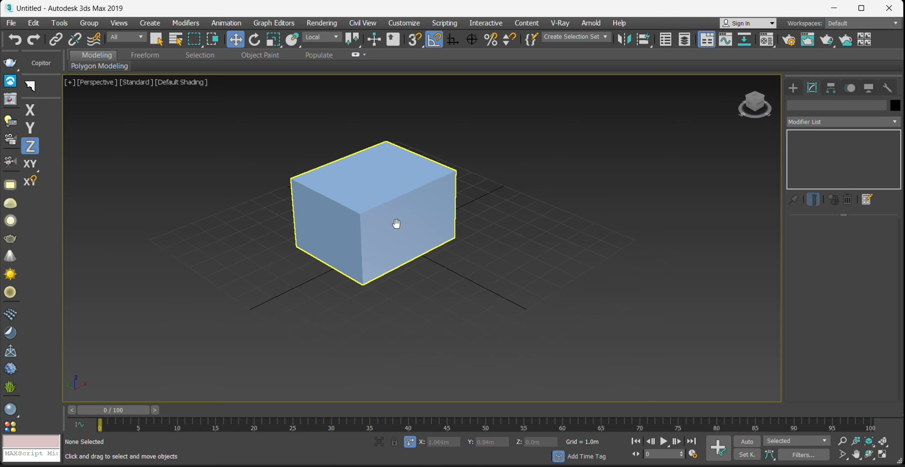
{"action": "scroll", "coordinate": [396, 234], "scroll_direction": "up", "scroll_amount": 3}
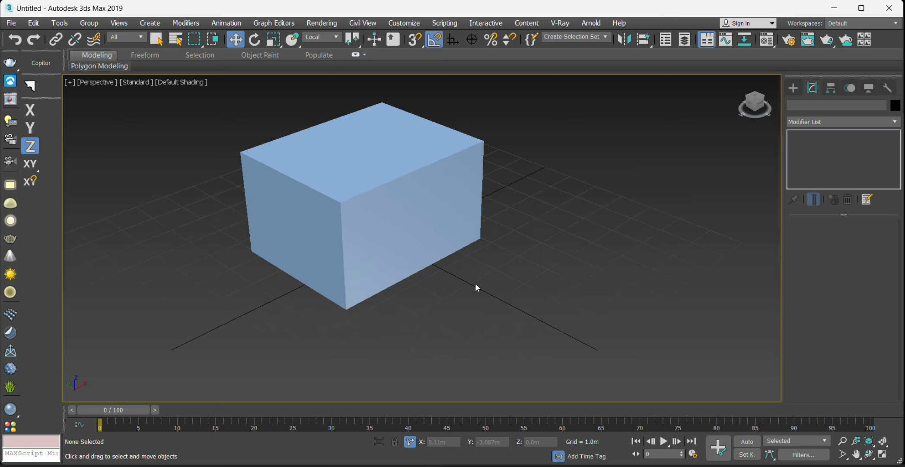
{"action": "key", "text": "g"}
{"action": "key", "text": "g"}
{"action": "left_click", "coordinate": [412, 219]}
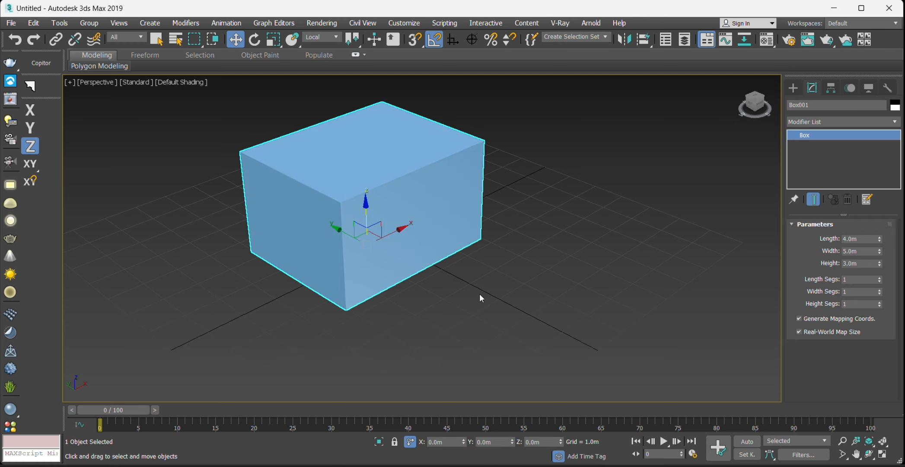
{"action": "left_click", "coordinate": [479, 294]}
{"action": "left_click", "coordinate": [421, 225]}
{"action": "key", "text": "F4"}
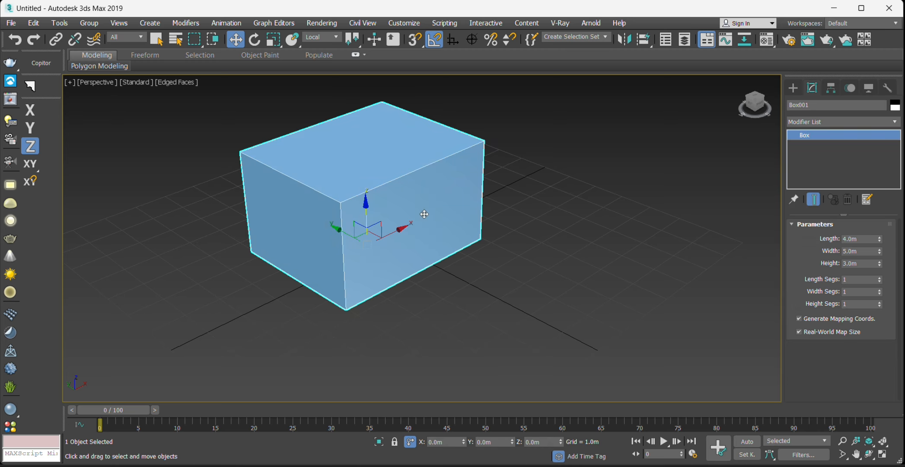
Reposition the box freehand on the grid along its local X and Y axes and reselect it
{"action": "left_click_drag", "start_coordinate": [346, 232], "coordinate": [500, 271]}
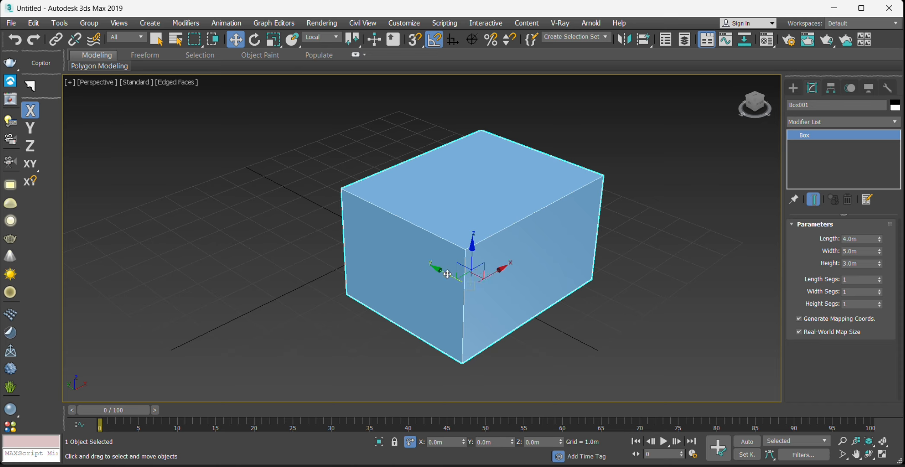
{"action": "left_click_drag", "start_coordinate": [437, 269], "coordinate": [372, 249]}
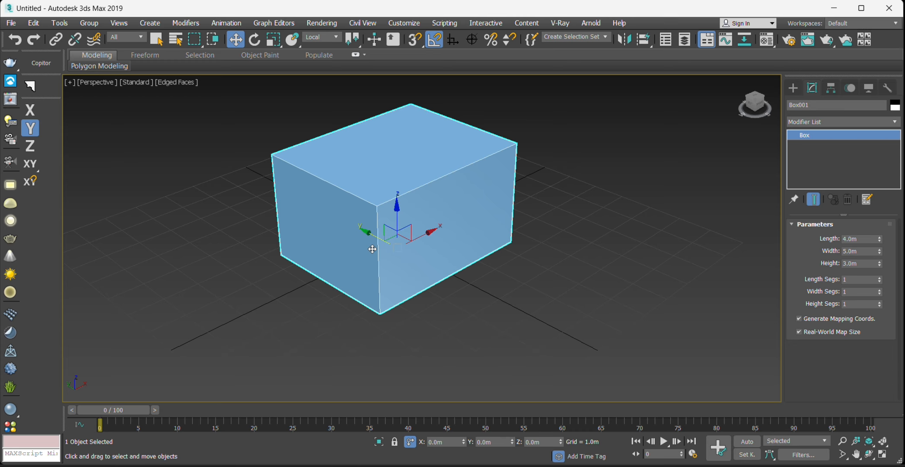
{"action": "left_click", "coordinate": [633, 271]}
{"action": "left_click", "coordinate": [427, 242]}
Move the box along its local X axis by 1 m and then by -3 m using exact offsets
{"action": "left_click", "coordinate": [448, 441]}
{"action": "type", "text": "1"}
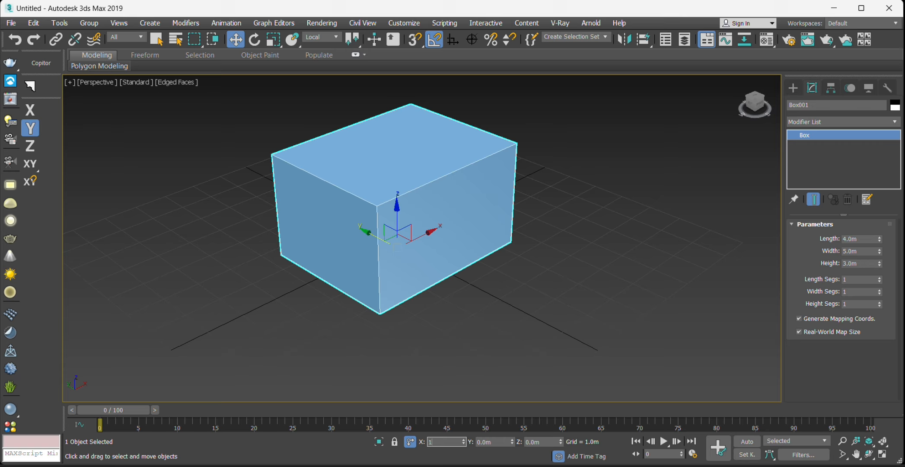
{"action": "key", "text": "Return"}
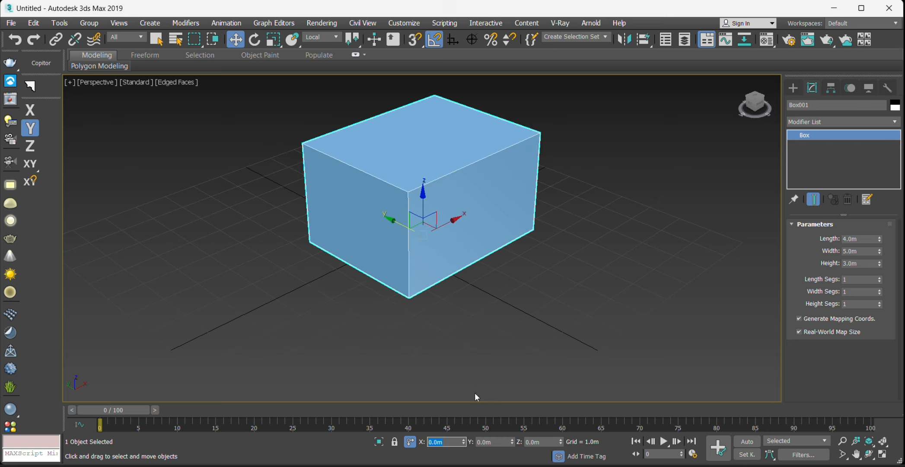
{"action": "type", "text": "-3"}
{"action": "key", "text": "Return"}
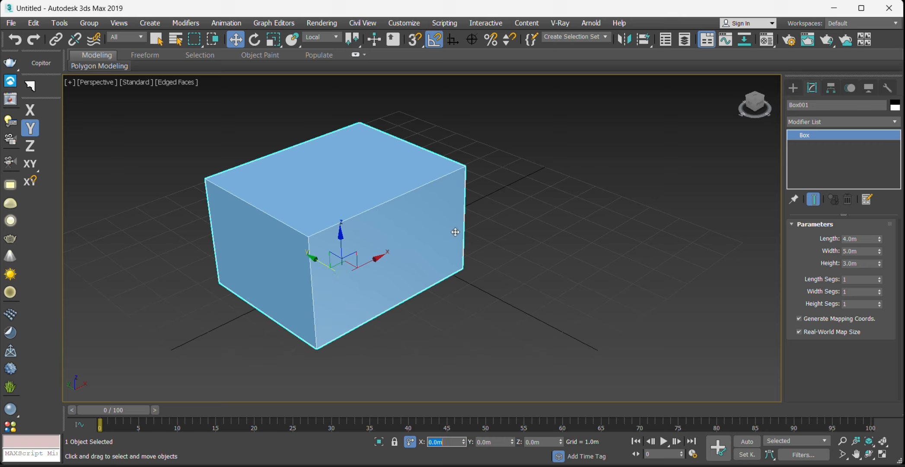
Raise the box along its local Z axis, offset it by -2 m, and raise it back to its starting height
{"action": "left_click", "coordinate": [545, 441]}
{"action": "key", "text": "Return"}
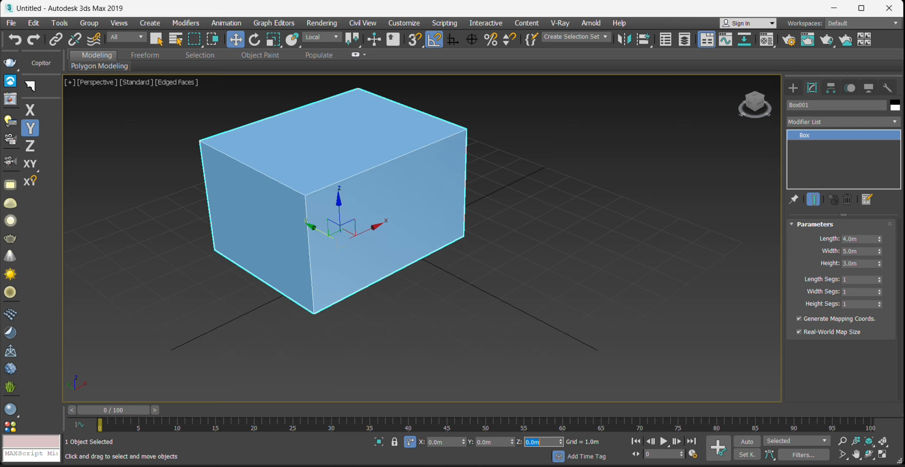
{"action": "type", "text": "-2"}
{"action": "key", "text": "Return"}
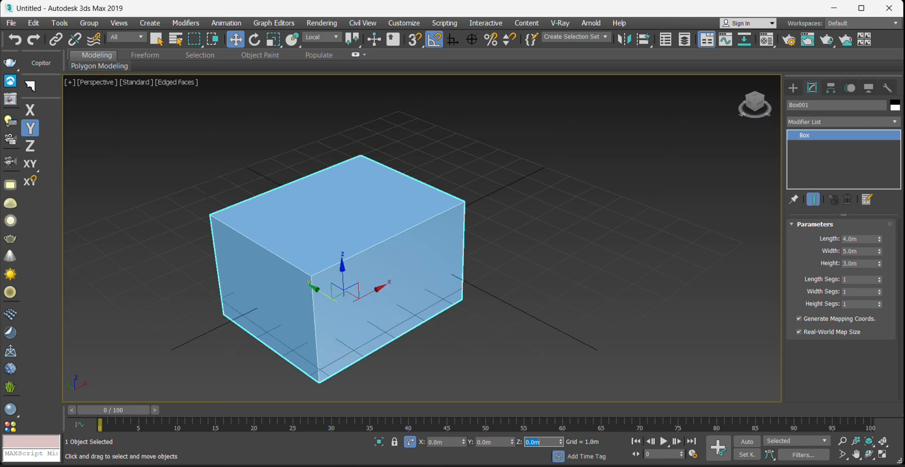
{"action": "key", "text": "Return"}
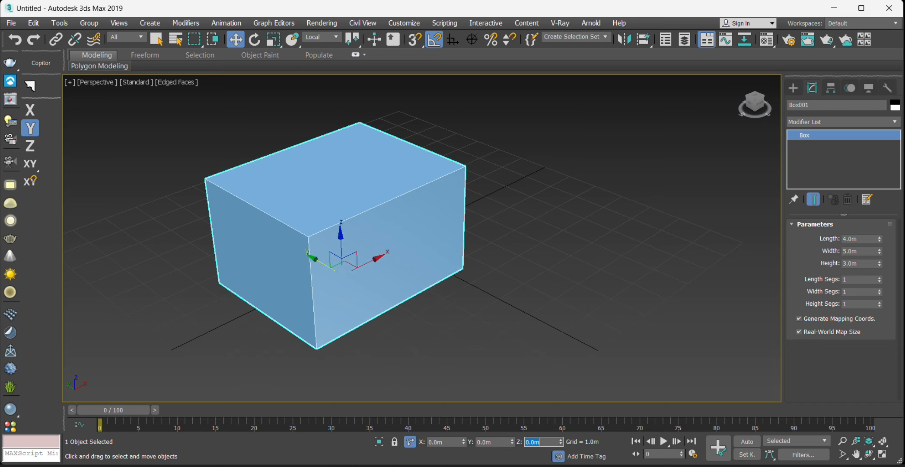
Try moving the box freehand along its X axis and then its Y axis, undoing each move
{"action": "left_click", "coordinate": [521, 226]}
{"action": "left_click", "coordinate": [376, 223]}
{"action": "left_click_drag", "start_coordinate": [368, 265], "coordinate": [442, 245]}
{"action": "key", "text": "ctrl+z"}
{"action": "left_click_drag", "start_coordinate": [375, 257], "coordinate": [584, 167]}
{"action": "key", "text": "ctrl+z"}
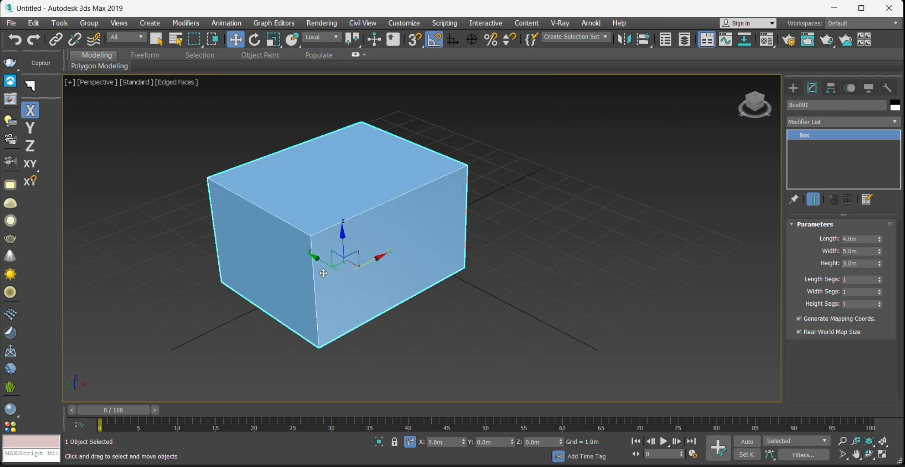
{"action": "left_click_drag", "start_coordinate": [325, 263], "coordinate": [195, 172]}
{"action": "key", "text": "ctrl+z"}
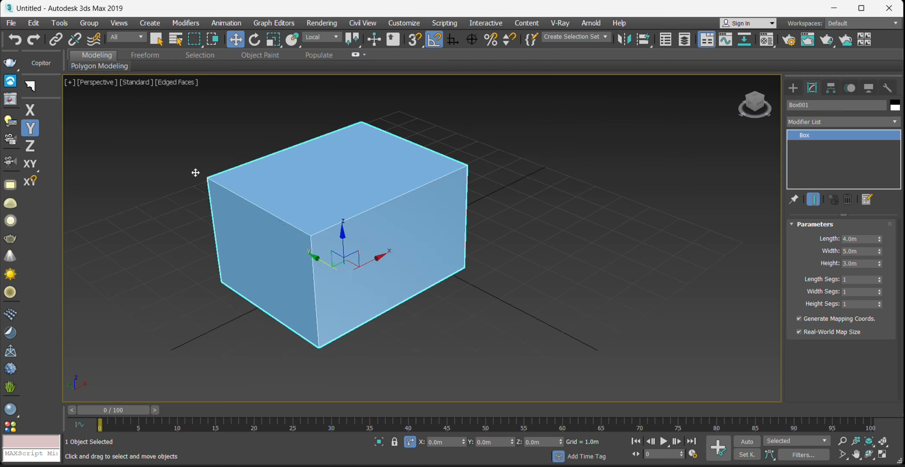
Move the box a short distance in the positive direction of its local X axis
{"action": "left_click", "coordinate": [530, 293]}
{"action": "left_click", "coordinate": [436, 205]}
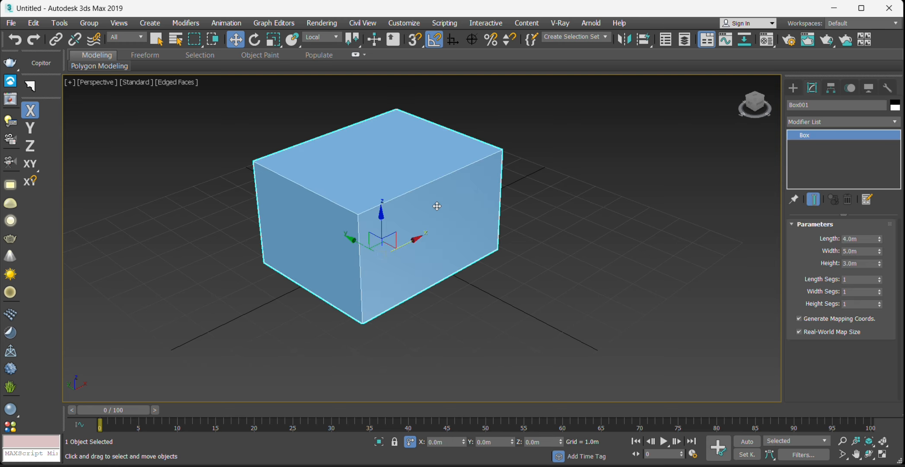
Try adjusting the box's absolute X and Z values in the Move Transform Type-In, cancel the changes and close the dialog
{"action": "right_click", "coordinate": [241, 44]}
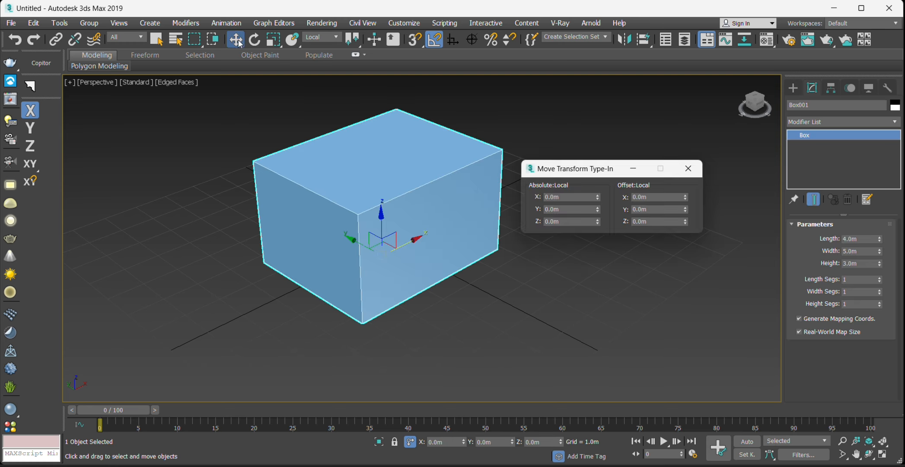
{"action": "left_click_drag", "start_coordinate": [597, 197], "coordinate": [578, 178]}
{"action": "right_click", "coordinate": [613, 221]}
{"action": "right_click", "coordinate": [579, 178]}
{"action": "mouse_move", "coordinate": [597, 222]}
{"action": "left_mouse_down"}
{"action": "mouse_move", "coordinate": [587, 158]}
{"action": "mouse_move", "coordinate": [592, 221]}
{"action": "left_mouse_up"}
{"action": "left_click", "coordinate": [688, 168]}
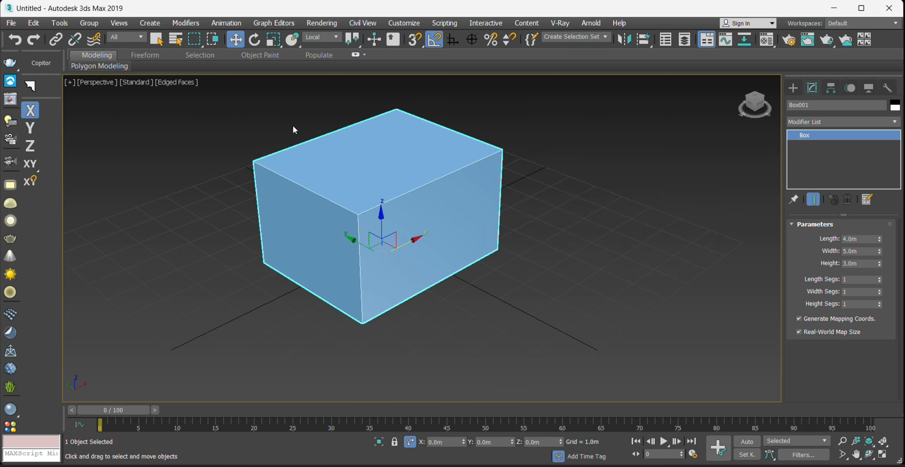
Try rotating the box about its Z and X axes with the Rotate tool, undoing each rotation
{"action": "left_click", "coordinate": [258, 42]}
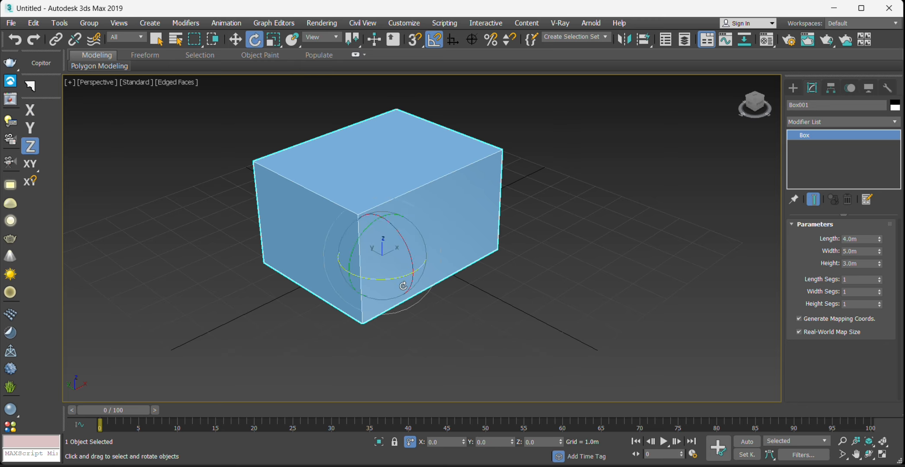
{"action": "left_click_drag", "start_coordinate": [391, 274], "coordinate": [442, 271]}
{"action": "key", "text": "ctrl+z"}
{"action": "key", "text": "ctrl+z"}
{"action": "left_click_drag", "start_coordinate": [407, 247], "coordinate": [451, 244]}
{"action": "key", "text": "ctrl+z"}
{"action": "key", "text": "ctrl+z"}
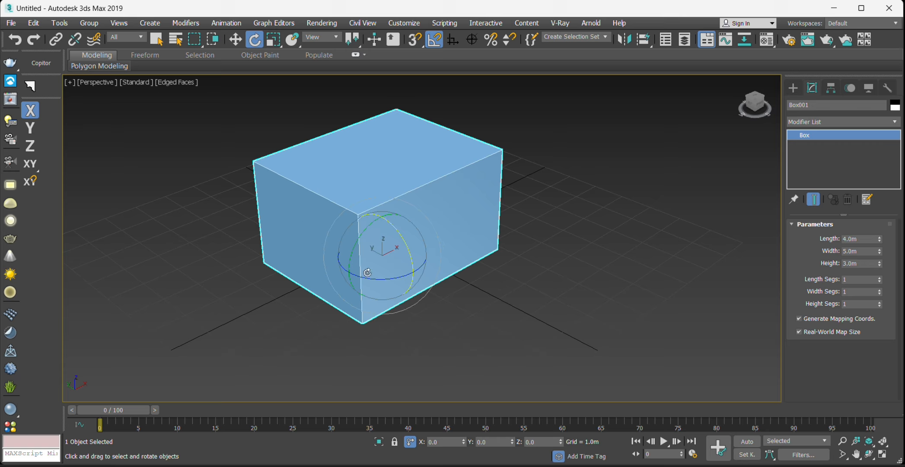
{"action": "mouse_move", "coordinate": [369, 278]}
{"action": "left_mouse_down"}
{"action": "mouse_move", "coordinate": [392, 280]}
{"action": "mouse_move", "coordinate": [370, 281]}
{"action": "left_mouse_up"}
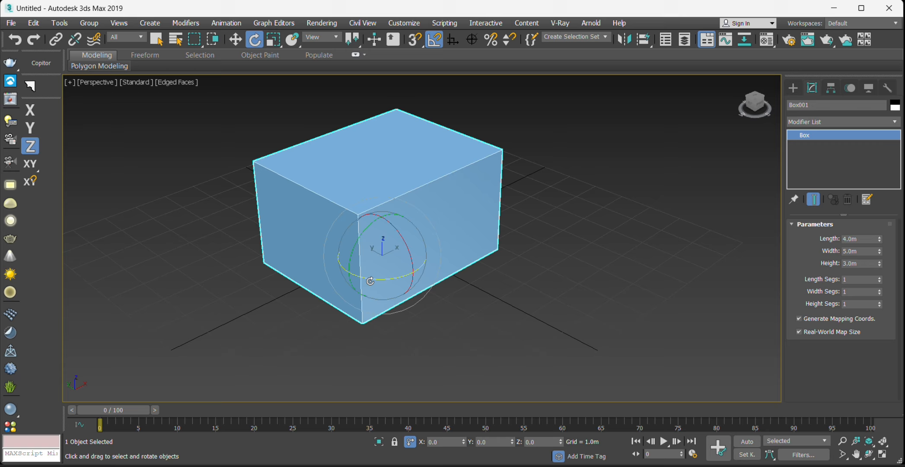
Set the angle snap increment to 45 degrees in the Grid and Snap Settings
{"action": "right_click", "coordinate": [434, 43]}
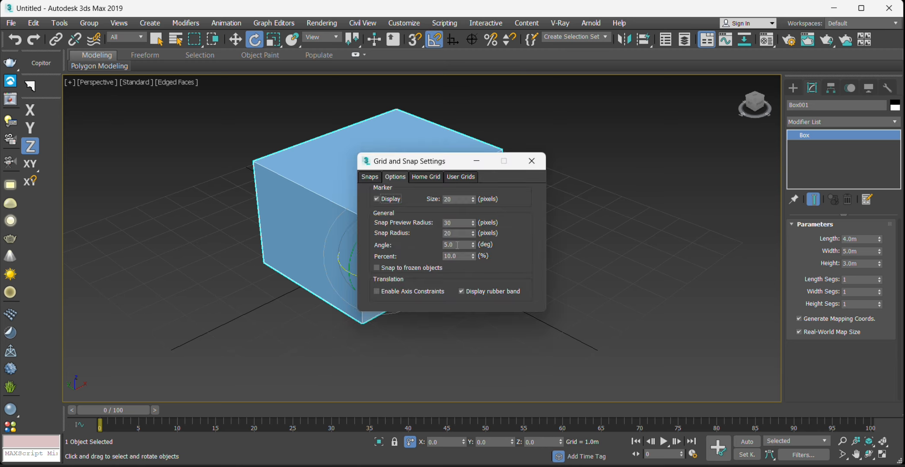
{"action": "double_click", "coordinate": [444, 245]}
{"action": "type", "text": "45"}
{"action": "key", "text": "Return"}
{"action": "left_click", "coordinate": [533, 167]}
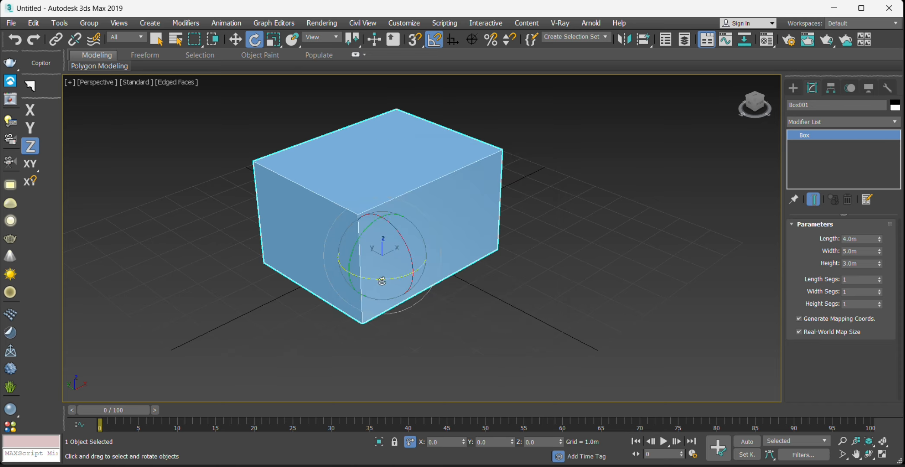
Try a snapped rotation of the box about its Z axis, cancel it, and set the angle snap increment to 5 degrees
{"action": "left_click_drag", "start_coordinate": [383, 281], "coordinate": [409, 278]}
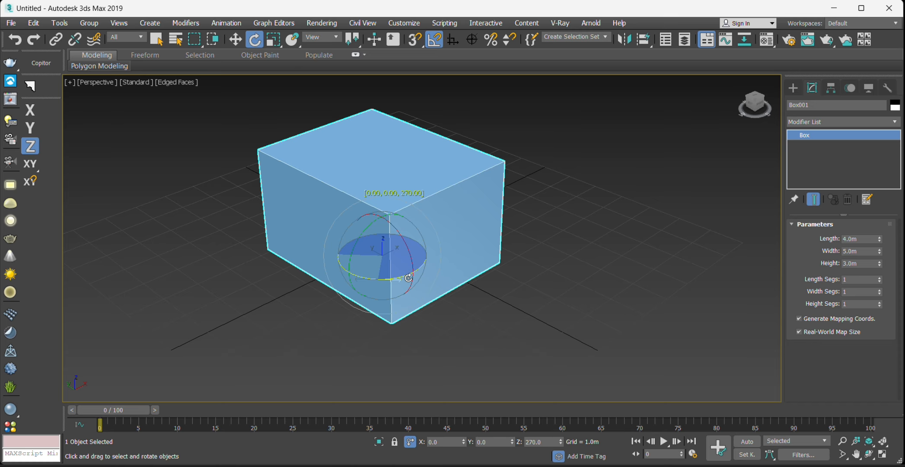
{"action": "right_click", "coordinate": [408, 278]}
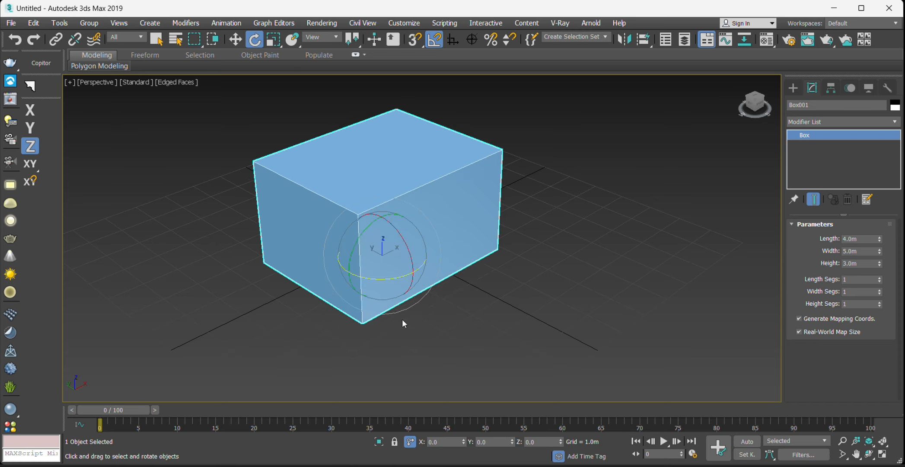
{"action": "right_click", "coordinate": [437, 42]}
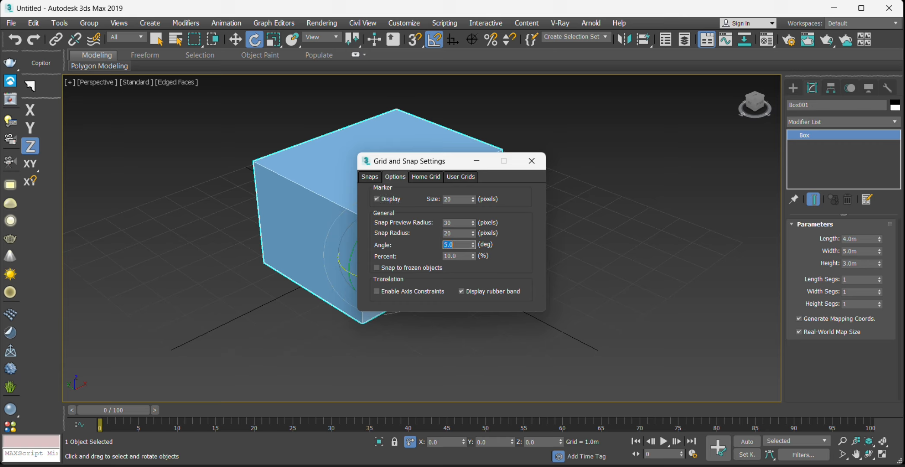
{"action": "left_click", "coordinate": [529, 161]}
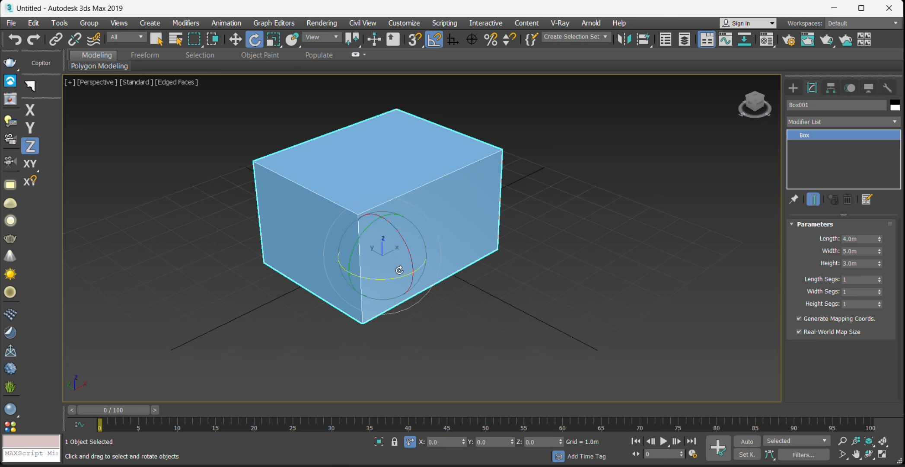
Try rotating the box about its Z axis with angle snap on and off, undoing each rotation and re-enabling the snap
{"action": "left_click_drag", "start_coordinate": [397, 276], "coordinate": [418, 265]}
{"action": "left_click", "coordinate": [502, 221]}
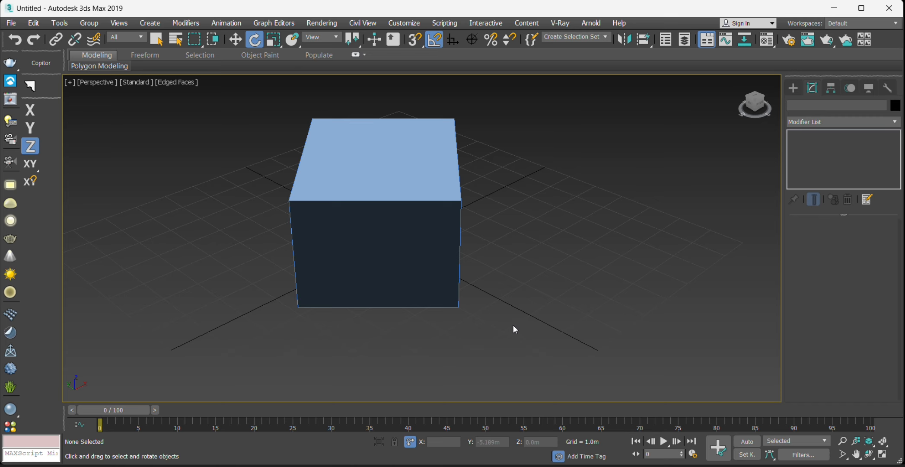
{"action": "left_click", "coordinate": [418, 237]}
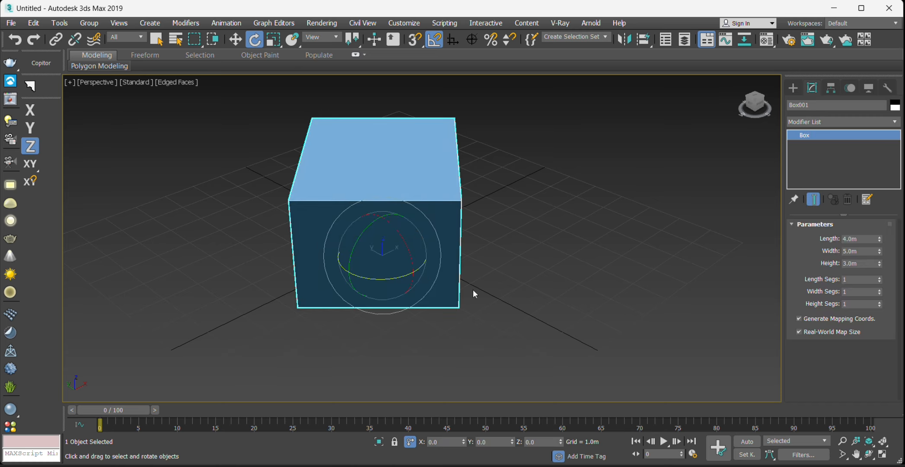
{"action": "key", "text": "ctrl+z"}
{"action": "key", "text": "ctrl+z"}
{"action": "key", "text": "ctrl+z"}
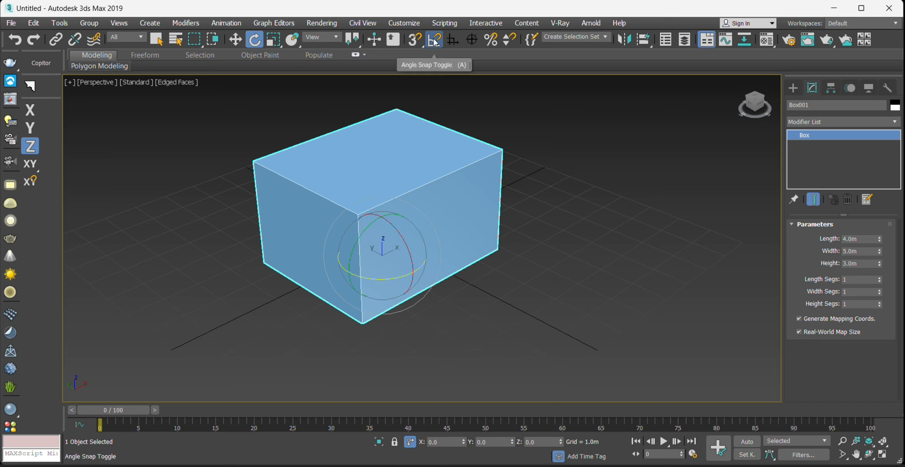
{"action": "left_click_drag", "start_coordinate": [388, 280], "coordinate": [411, 273]}
{"action": "key", "text": "ctrl+z"}
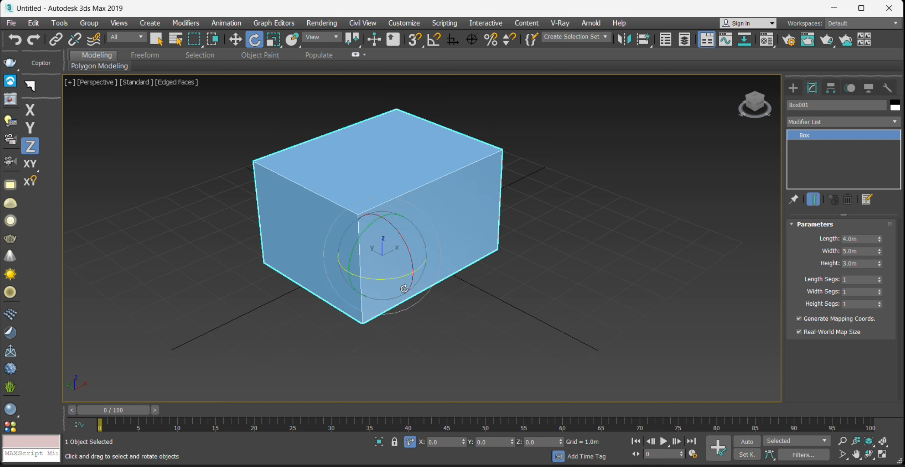
{"action": "left_click", "coordinate": [436, 39]}
Try scaling the box uniformly, along Y and along X with the Scale tool, cancel each change and deselect the box
{"action": "left_click", "coordinate": [278, 46]}
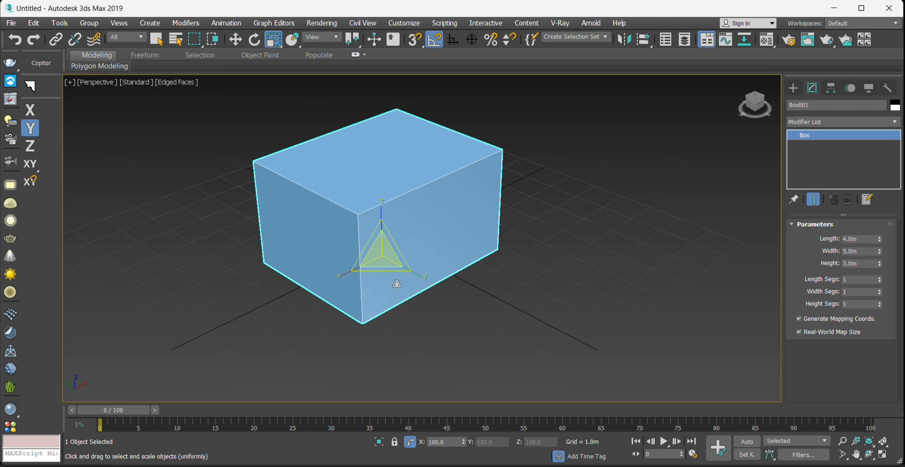
{"action": "mouse_move", "coordinate": [377, 254]}
{"action": "left_mouse_down"}
{"action": "mouse_move", "coordinate": [380, 231]}
{"action": "mouse_move", "coordinate": [392, 289]}
{"action": "mouse_move", "coordinate": [376, 225]}
{"action": "mouse_move", "coordinate": [384, 212]}
{"action": "mouse_move", "coordinate": [386, 289]}
{"action": "mouse_move", "coordinate": [381, 242]}
{"action": "left_mouse_up"}
{"action": "right_click", "coordinate": [381, 242]}
{"action": "left_click_drag", "start_coordinate": [420, 275], "coordinate": [494, 319]}
{"action": "right_click", "coordinate": [494, 320]}
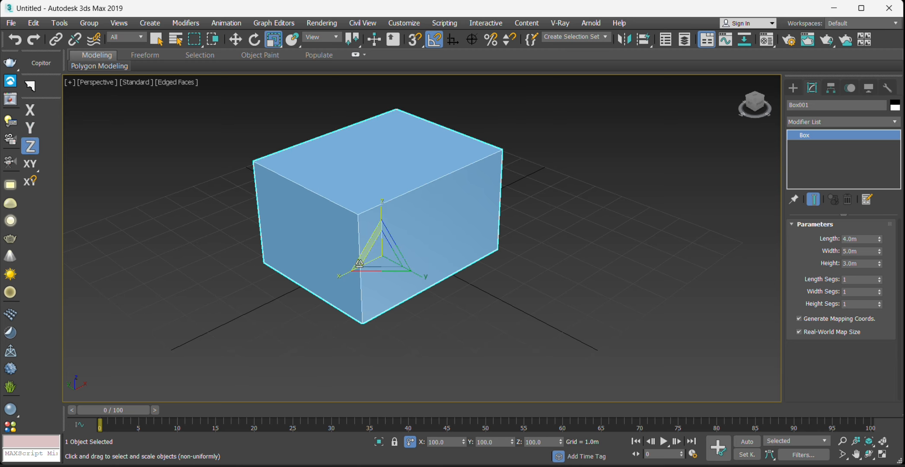
{"action": "left_click_drag", "start_coordinate": [350, 270], "coordinate": [295, 285]}
{"action": "right_click", "coordinate": [294, 284]}
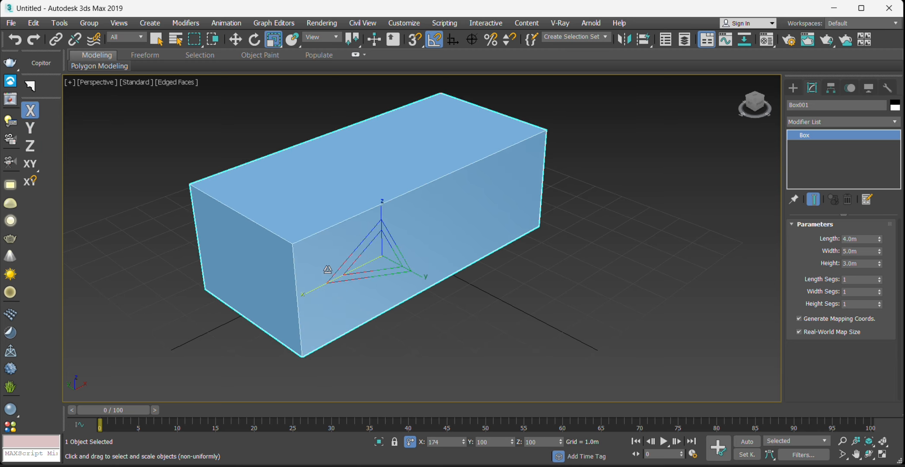
{"action": "left_click", "coordinate": [539, 239]}
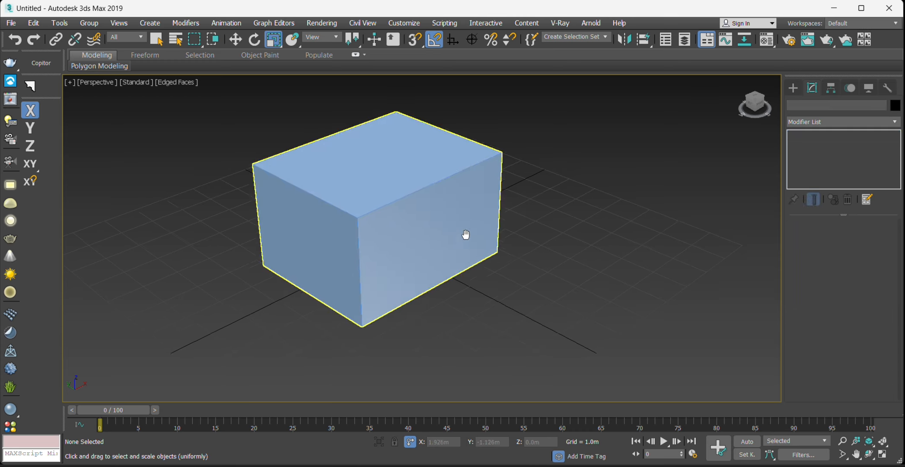
Create a second box beside the first, about 1.6 m long, 2.2 m wide and 2.4 m high
{"action": "middle_click_drag", "start_coordinate": [464, 235], "coordinate": [460, 262]}
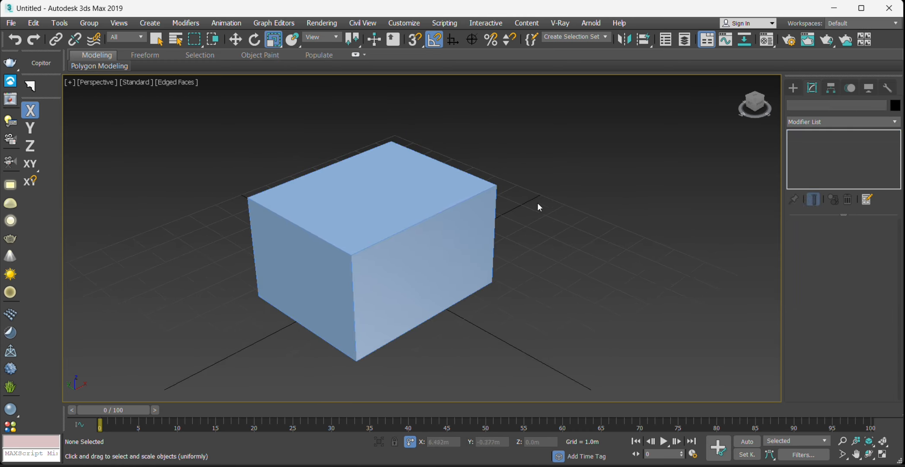
{"action": "left_click", "coordinate": [793, 88]}
{"action": "left_click", "coordinate": [816, 154]}
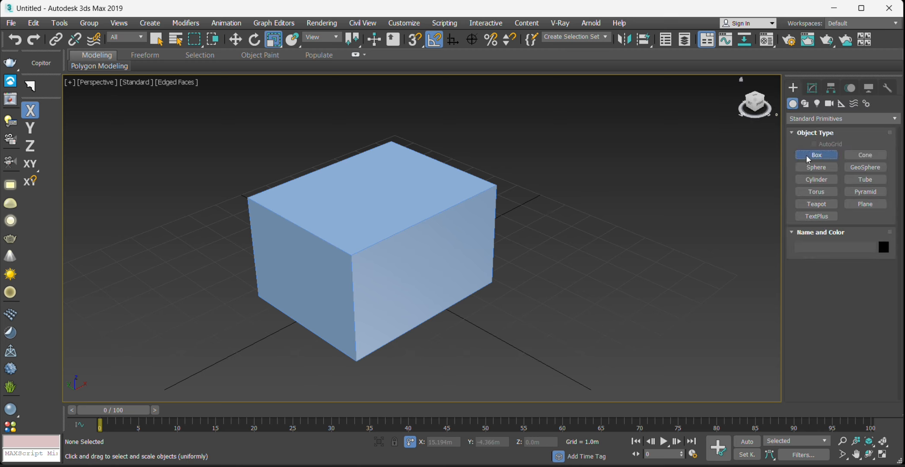
{"action": "left_click_drag", "start_coordinate": [340, 212], "coordinate": [404, 327]}
{"action": "right_click", "coordinate": [433, 245]}
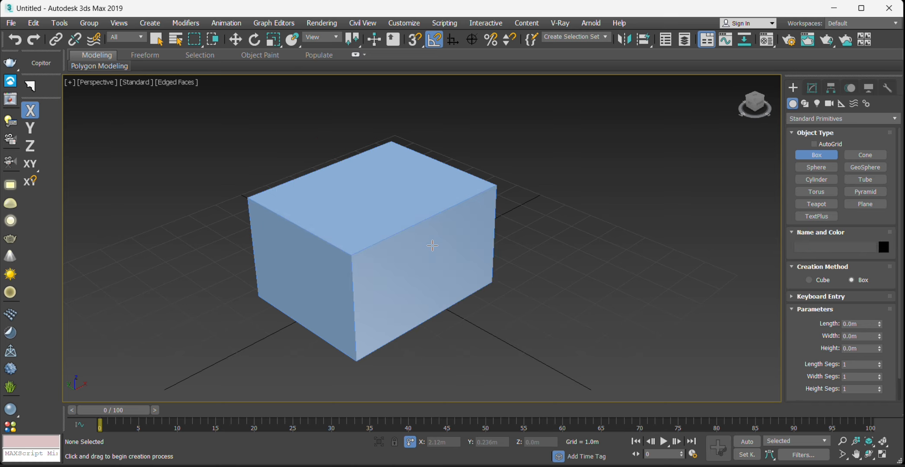
{"action": "left_click_drag", "start_coordinate": [549, 299], "coordinate": [548, 366]}
{"action": "left_click", "coordinate": [555, 281]}
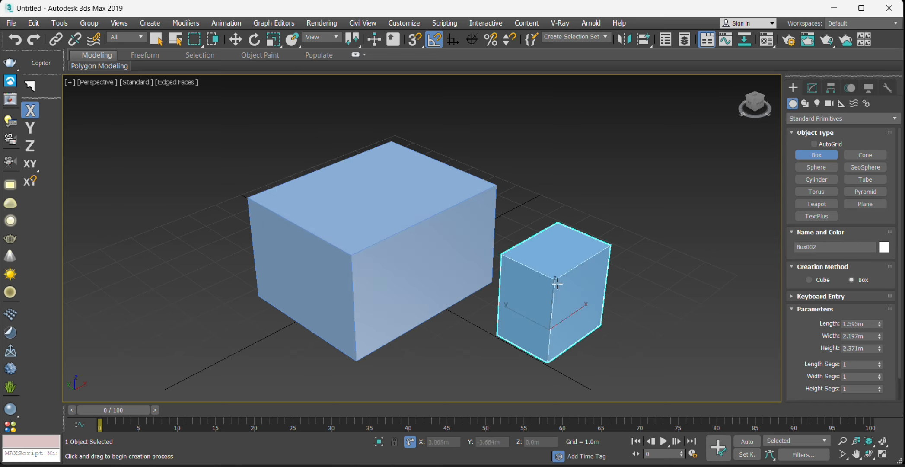
Create a small teapot on the ground grid behind the two boxes and activate the Scale tool
{"action": "middle_click_drag", "start_coordinate": [555, 281], "coordinate": [537, 237]}
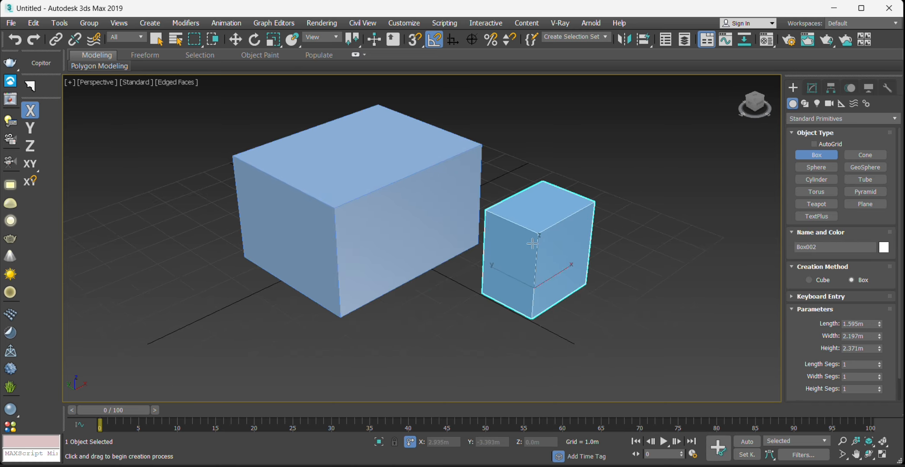
{"action": "middle_click_drag", "start_coordinate": [352, 155], "coordinate": [371, 188]}
{"action": "scroll", "coordinate": [374, 189], "scroll_direction": "up", "scroll_amount": 3}
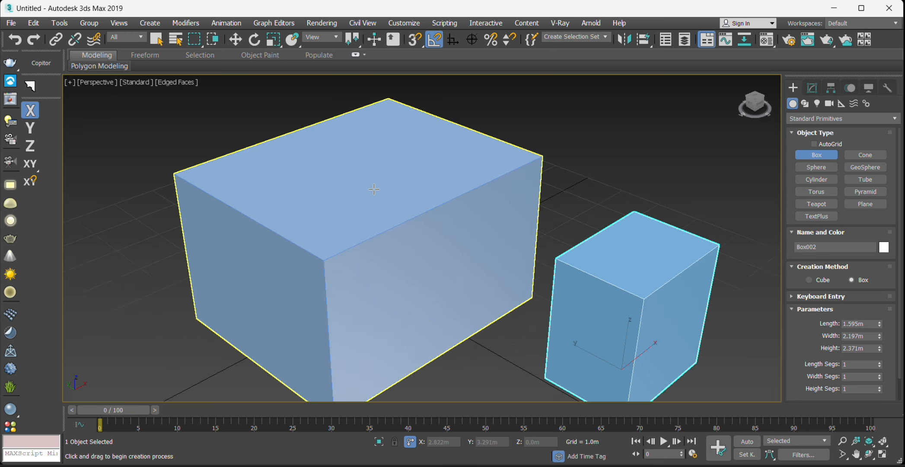
{"action": "scroll", "coordinate": [387, 151], "scroll_direction": "up", "scroll_amount": 3}
{"action": "scroll", "coordinate": [362, 193], "scroll_direction": "down", "scroll_amount": 3}
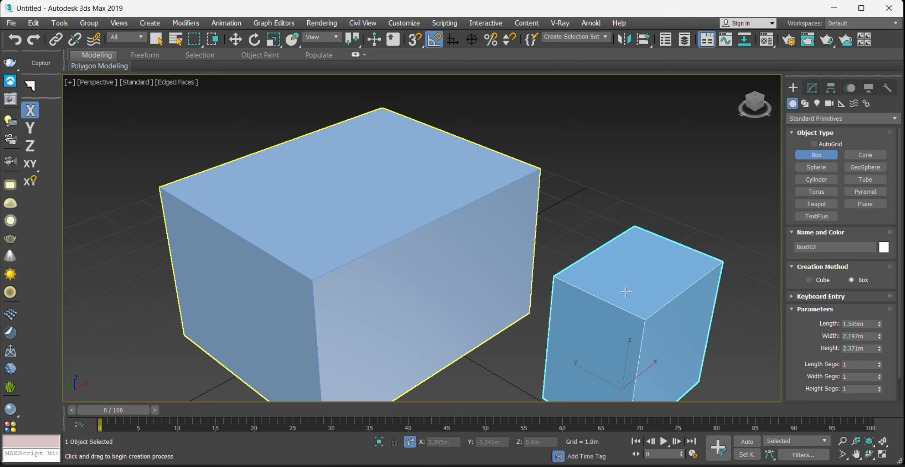
{"action": "left_click", "coordinate": [817, 204]}
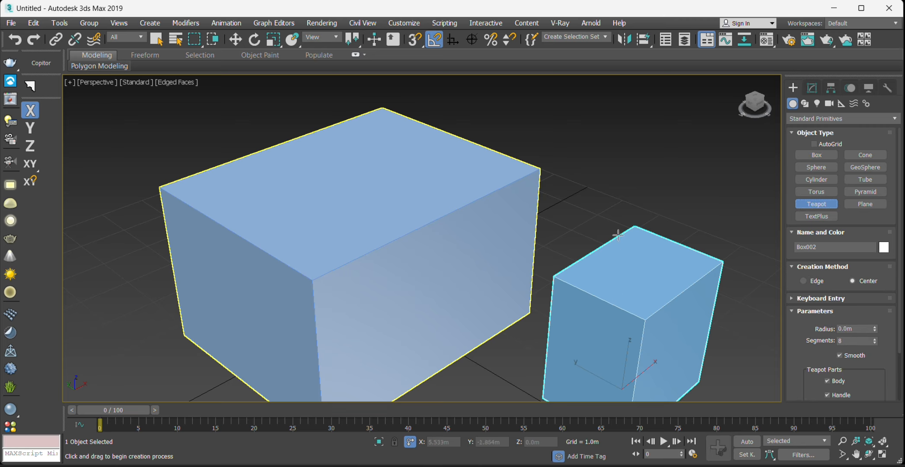
{"action": "left_click_drag", "start_coordinate": [586, 197], "coordinate": [595, 216]}
{"action": "key", "text": "r"}
Delete the smaller second box
{"action": "left_click", "coordinate": [675, 291]}
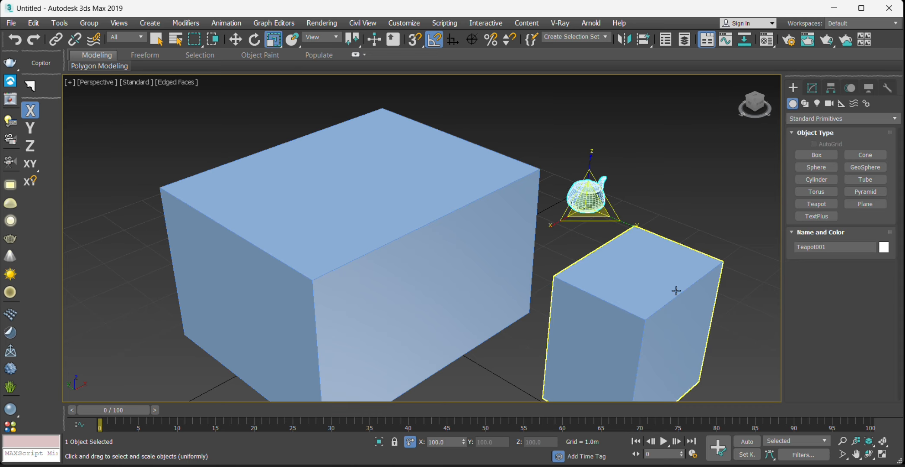
{"action": "key", "text": "Delete"}
{"action": "middle_click_drag", "start_coordinate": [676, 290], "coordinate": [632, 272], "text": "alt"}
Try moving the teapot onto the box's top face with the Move tool, undoing the moves
{"action": "left_click", "coordinate": [646, 230]}
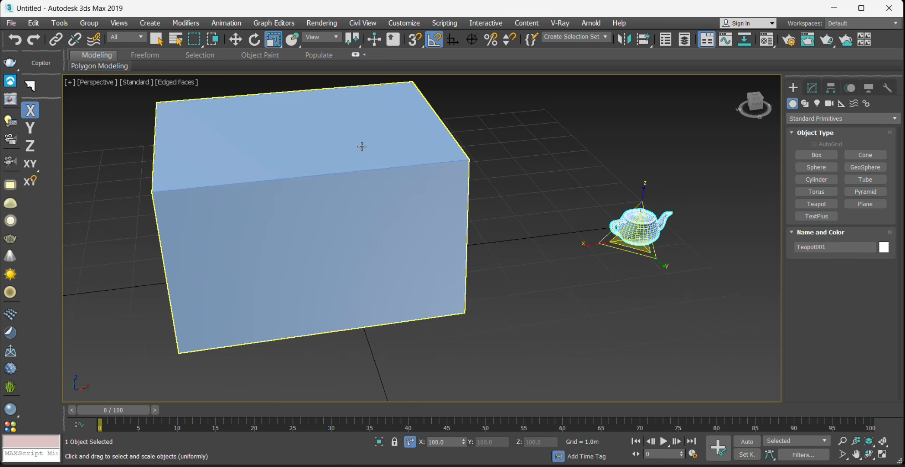
{"action": "middle_click_drag", "start_coordinate": [360, 146], "coordinate": [388, 182]}
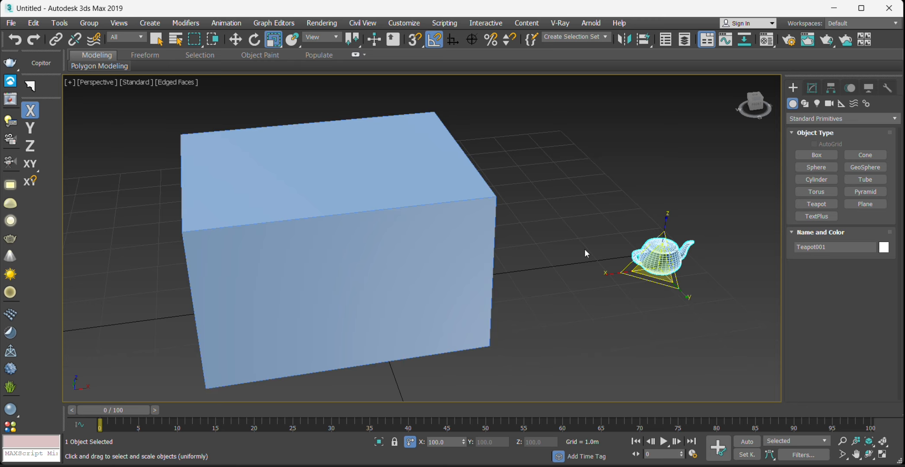
{"action": "left_click", "coordinate": [239, 40]}
{"action": "left_click_drag", "start_coordinate": [700, 261], "coordinate": [408, 300]}
{"action": "left_click_drag", "start_coordinate": [368, 264], "coordinate": [367, 128]}
{"action": "middle_click_drag", "start_coordinate": [368, 131], "coordinate": [388, 114], "text": "alt"}
{"action": "scroll", "coordinate": [384, 125], "scroll_direction": "up", "scroll_amount": 3}
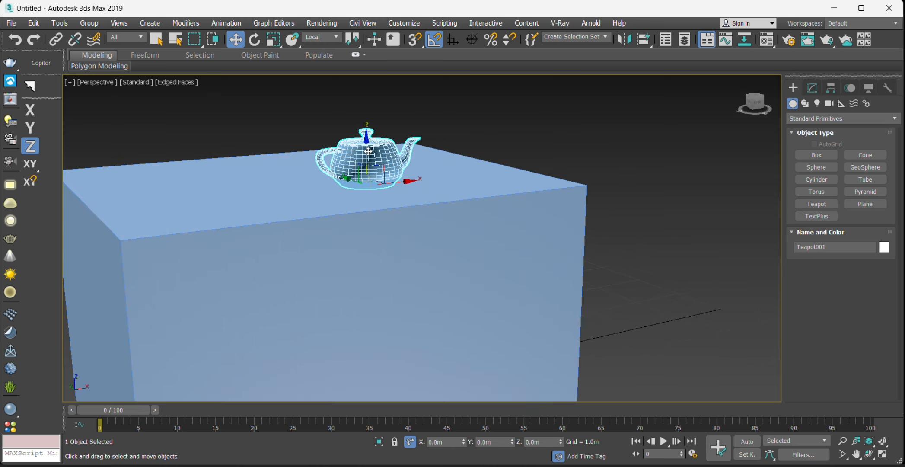
{"action": "right_click", "coordinate": [369, 143]}
{"action": "key", "text": "ctrl+z"}
{"action": "key", "text": "ctrl+z"}
{"action": "scroll", "coordinate": [548, 218], "scroll_direction": "down", "scroll_amount": 3}
{"action": "middle_click_drag", "start_coordinate": [548, 217], "coordinate": [562, 249], "text": "alt"}
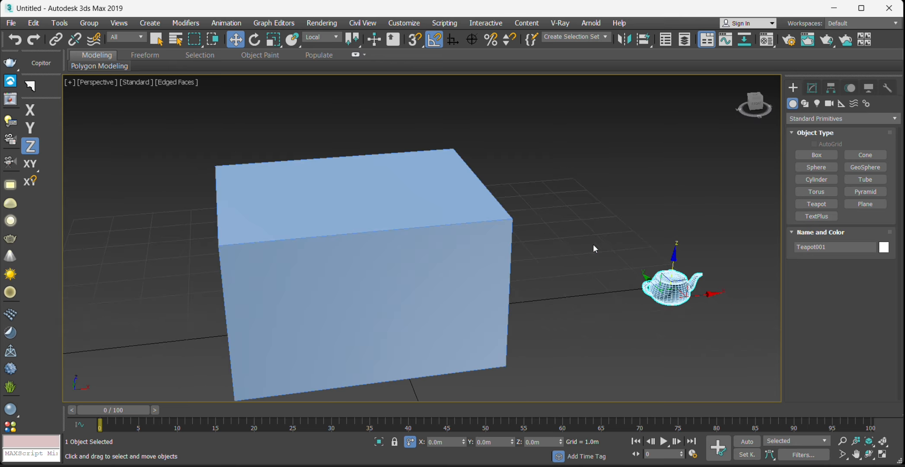
Place the teapot on the box's top face with Select and Place, deselect it and return to the Move tool
{"action": "left_click", "coordinate": [292, 40]}
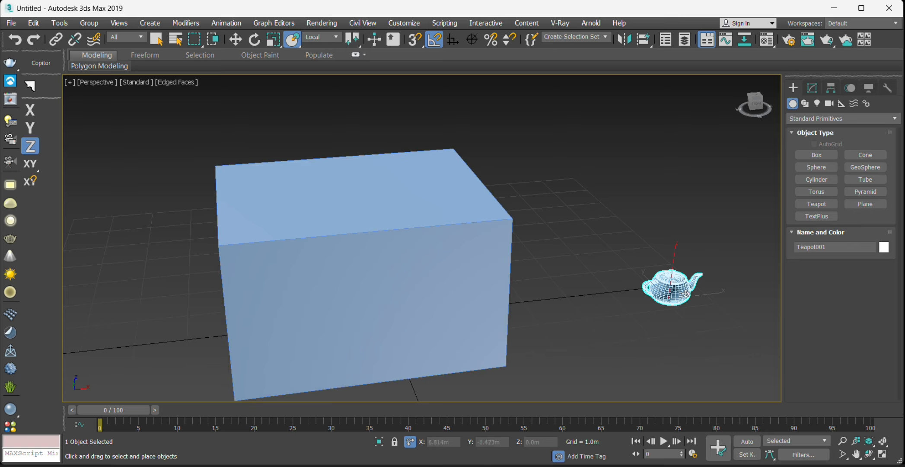
{"action": "left_click_drag", "start_coordinate": [686, 294], "coordinate": [519, 380]}
{"action": "middle_click_drag", "start_coordinate": [518, 380], "coordinate": [523, 311], "text": "alt"}
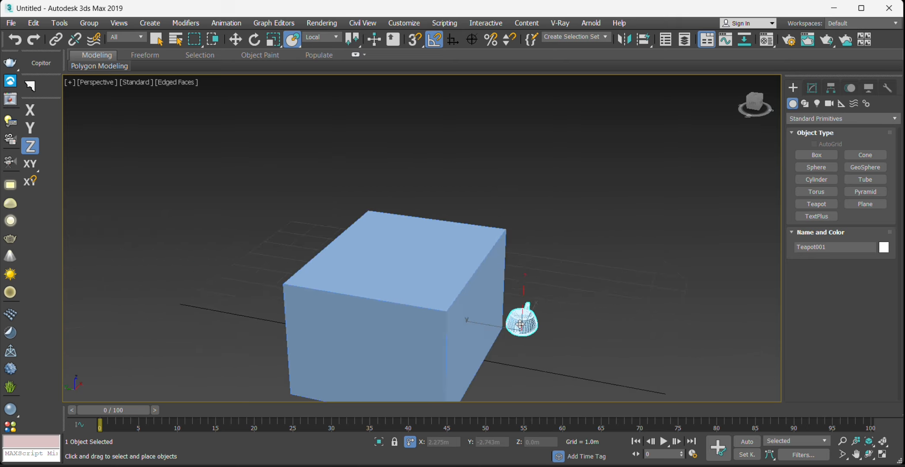
{"action": "left_click_drag", "start_coordinate": [523, 311], "coordinate": [397, 266]}
{"action": "middle_click_drag", "start_coordinate": [398, 266], "coordinate": [416, 271], "text": "alt"}
{"action": "scroll", "coordinate": [423, 269], "scroll_direction": "up", "scroll_amount": 3}
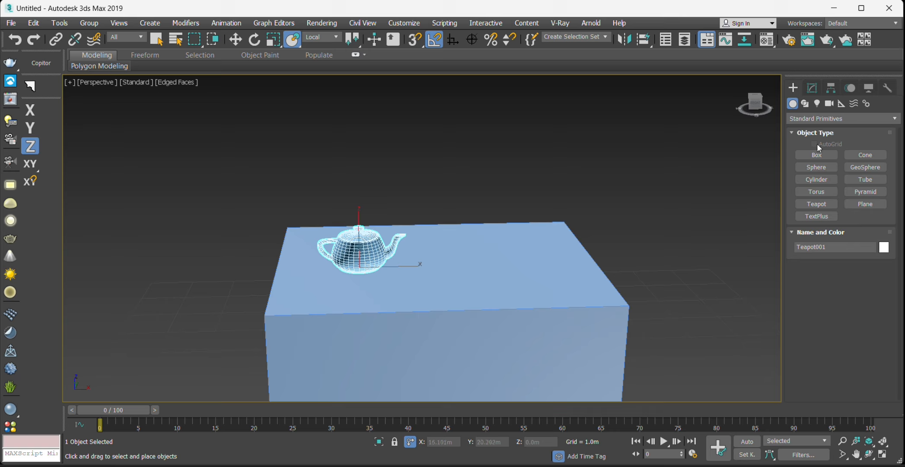
{"action": "right_click", "coordinate": [417, 189]}
{"action": "left_click", "coordinate": [323, 150]}
{"action": "key", "text": "w"}
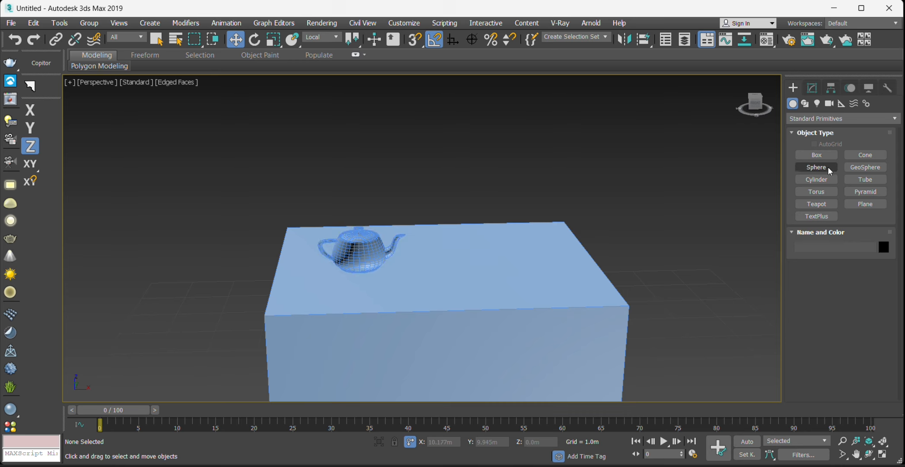
Create a second teapot on the box's top face using AutoGrid, with a radius of about 0.55 m
{"action": "left_click", "coordinate": [817, 204]}
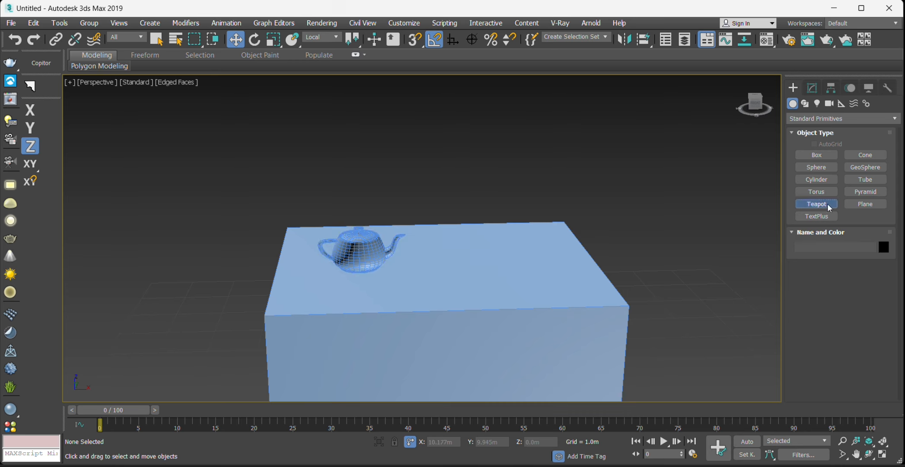
{"action": "left_click", "coordinate": [814, 144]}
{"action": "mouse_move", "coordinate": [700, 202]}
{"action": "middle_mouse_down"}
{"action": "mouse_move", "coordinate": [698, 188]}
{"action": "mouse_move", "coordinate": [696, 205]}
{"action": "middle_mouse_up"}
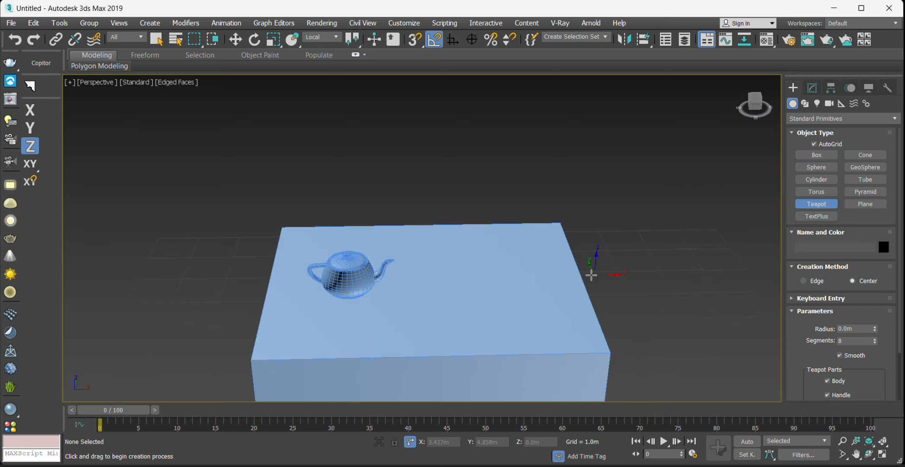
{"action": "left_click_drag", "start_coordinate": [450, 286], "coordinate": [480, 299]}
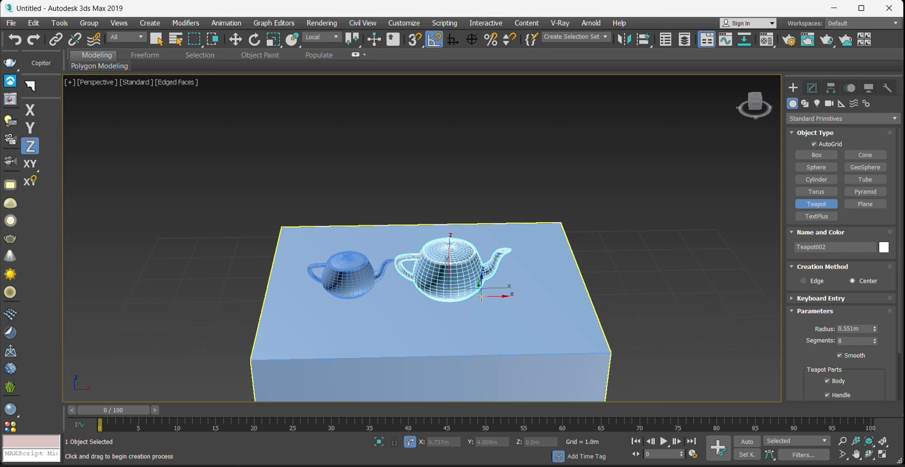
Create two AutoGrid teapots on separate side faces of the box, the second with a radius of about 0.72 m
{"action": "middle_click_drag", "start_coordinate": [481, 298], "coordinate": [469, 205]}
{"action": "scroll", "coordinate": [474, 256], "scroll_direction": "down", "scroll_amount": 5}
{"action": "middle_click_drag", "start_coordinate": [469, 205], "coordinate": [490, 225], "text": "alt"}
{"action": "left_click_drag", "start_coordinate": [491, 271], "coordinate": [519, 260]}
{"action": "mouse_move", "coordinate": [519, 259]}
{"action": "middle_mouse_down", "text": "alt"}
{"action": "mouse_move", "coordinate": [549, 271]}
{"action": "mouse_move", "coordinate": [511, 271]}
{"action": "middle_mouse_up", "text": "alt"}
{"action": "middle_click_drag", "start_coordinate": [511, 271], "coordinate": [508, 243]}
{"action": "left_click_drag", "start_coordinate": [509, 272], "coordinate": [533, 261]}
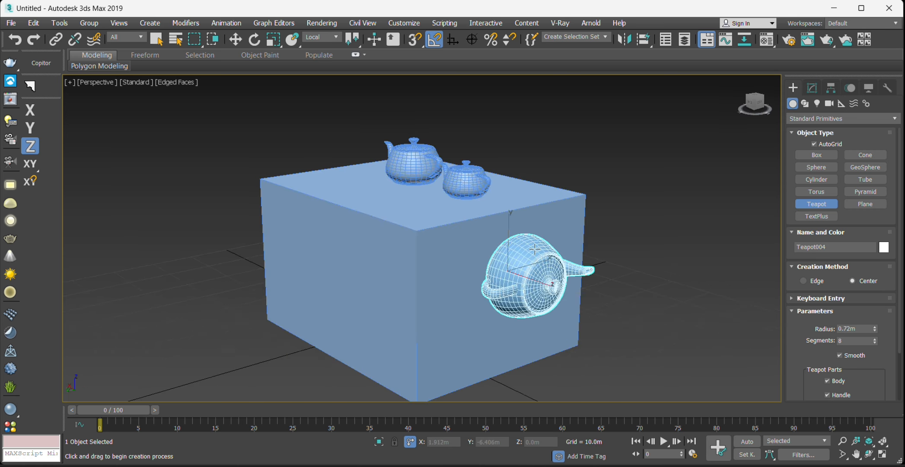
Create two more AutoGrid teapots on the box's remaining side faces, the last with a radius of about 0.58 m
{"action": "middle_click_drag", "start_coordinate": [532, 262], "coordinate": [577, 244], "text": "alt"}
{"action": "scroll", "coordinate": [828, 149], "scroll_direction": "down", "scroll_amount": 1}
{"action": "middle_click_drag", "start_coordinate": [562, 194], "coordinate": [628, 174], "text": "alt"}
{"action": "left_click_drag", "start_coordinate": [419, 280], "coordinate": [450, 258]}
{"action": "scroll", "coordinate": [451, 259], "scroll_direction": "down", "scroll_amount": 2}
{"action": "middle_click_drag", "start_coordinate": [451, 260], "coordinate": [506, 218]}
{"action": "middle_click_drag", "start_coordinate": [384, 265], "coordinate": [413, 263], "text": "alt"}
{"action": "left_click_drag", "start_coordinate": [333, 262], "coordinate": [355, 233]}
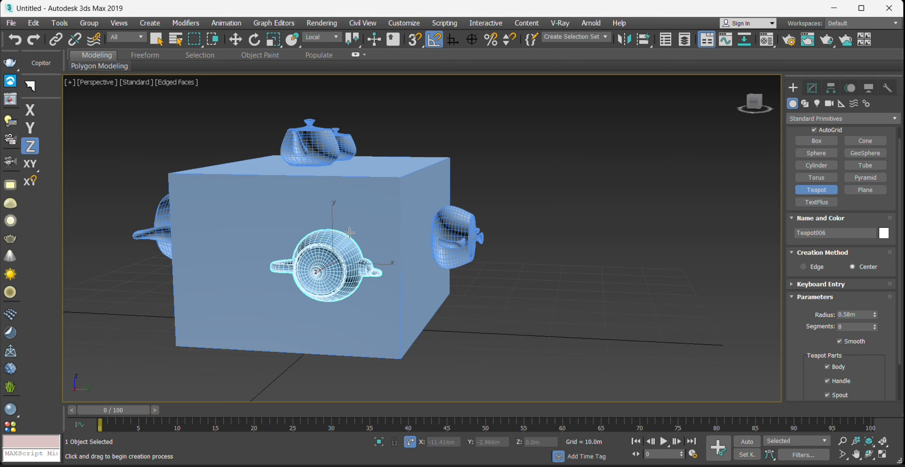
Examine the teapots around the box and the Move gizmo's axis orientation on the last teapot
{"action": "mouse_move", "coordinate": [355, 233]}
{"action": "middle_mouse_down", "text": "alt"}
{"action": "mouse_move", "coordinate": [384, 226]}
{"action": "mouse_move", "coordinate": [338, 236]}
{"action": "mouse_move", "coordinate": [351, 234]}
{"action": "middle_mouse_up", "text": "alt"}
{"action": "middle_click_drag", "start_coordinate": [382, 229], "coordinate": [480, 253]}
{"action": "middle_click_drag", "start_coordinate": [480, 253], "coordinate": [573, 229]}
{"action": "mouse_move", "coordinate": [527, 243]}
{"action": "middle_mouse_down", "text": "alt"}
{"action": "mouse_move", "coordinate": [551, 236]}
{"action": "mouse_move", "coordinate": [531, 247]}
{"action": "middle_mouse_up", "text": "alt"}
{"action": "middle_click_drag", "start_coordinate": [530, 247], "coordinate": [539, 212]}
{"action": "middle_click_drag", "start_coordinate": [539, 212], "coordinate": [512, 241], "text": "alt"}
{"action": "key", "text": "w"}
{"action": "middle_click_drag", "start_coordinate": [586, 232], "coordinate": [561, 287]}
{"action": "middle_click_drag", "start_coordinate": [561, 287], "coordinate": [594, 254], "text": "alt"}
{"action": "middle_click_drag", "start_coordinate": [595, 254], "coordinate": [579, 241]}
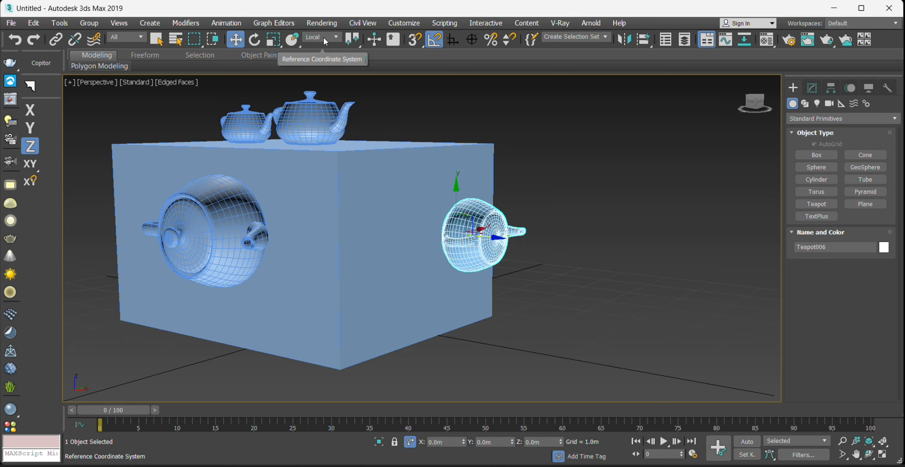
Examine the local Move gizmo axes on the teapots by selecting them in turn on the different box faces
{"action": "left_click", "coordinate": [239, 217]}
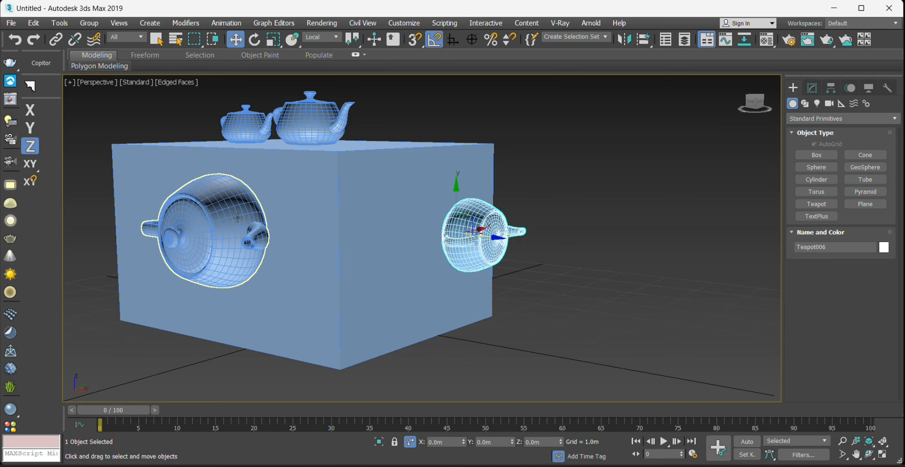
{"action": "left_click", "coordinate": [315, 126]}
{"action": "left_click", "coordinate": [325, 200]}
{"action": "left_click", "coordinate": [259, 119]}
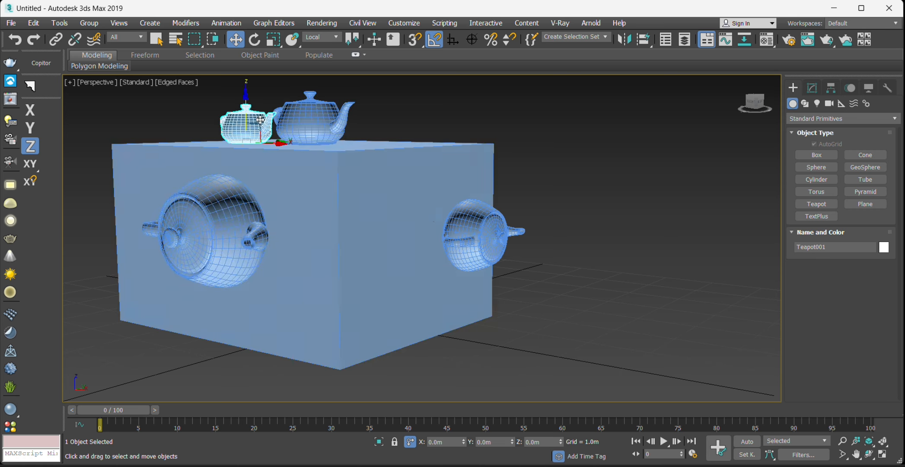
{"action": "left_click", "coordinate": [434, 218]}
{"action": "left_click", "coordinate": [470, 241]}
{"action": "left_click", "coordinate": [568, 341]}
{"action": "middle_click_drag", "start_coordinate": [568, 341], "coordinate": [641, 225]}
Try moving the larger teapot on the box's top face along its local axes
{"action": "left_click", "coordinate": [335, 183]}
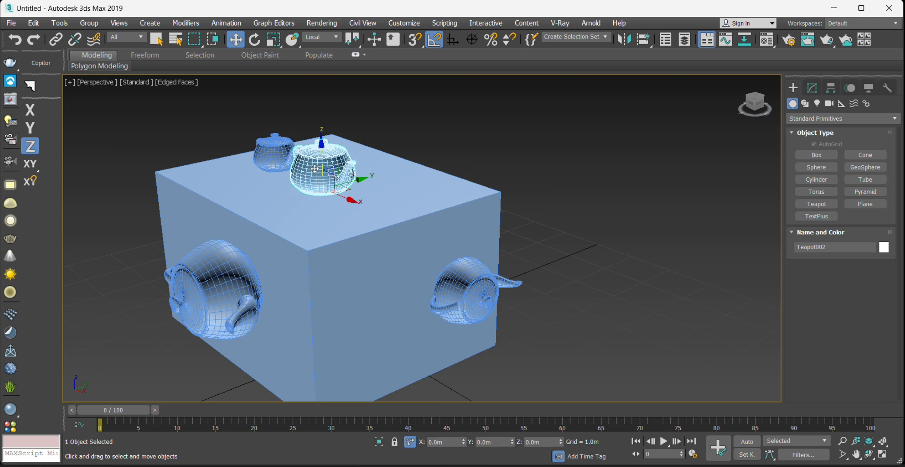
{"action": "middle_click_drag", "start_coordinate": [335, 184], "coordinate": [303, 219], "text": "alt"}
{"action": "scroll", "coordinate": [321, 226], "scroll_direction": "up", "scroll_amount": 3}
{"action": "left_click_drag", "start_coordinate": [333, 239], "coordinate": [312, 170]}
{"action": "right_click", "coordinate": [312, 171]}
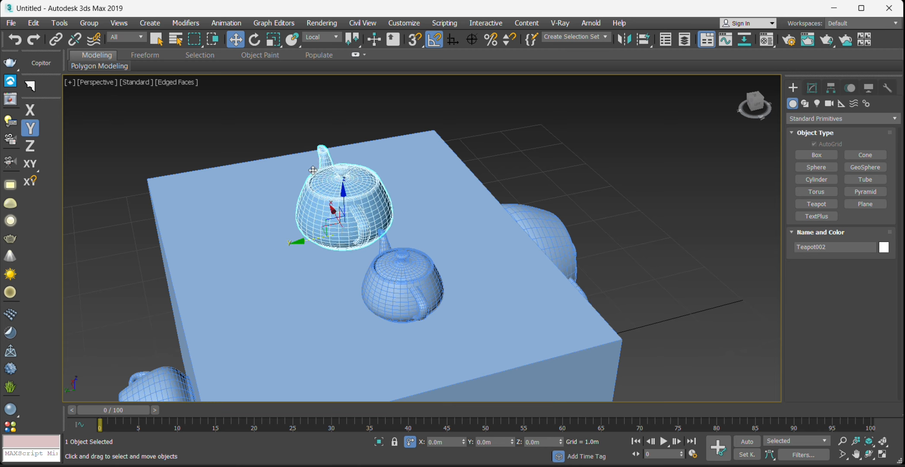
{"action": "left_click_drag", "start_coordinate": [333, 210], "coordinate": [351, 205]}
{"action": "right_click", "coordinate": [351, 206]}
Create a separate box on the ground beside the teapot box, about 2.69 m long, 3.43 m wide and 1.77 m high
{"action": "scroll", "coordinate": [432, 242], "scroll_direction": "down", "scroll_amount": 2}
{"action": "middle_click_drag", "start_coordinate": [519, 277], "coordinate": [330, 177], "text": "alt"}
{"action": "scroll", "coordinate": [335, 176], "scroll_direction": "down", "scroll_amount": 3}
{"action": "middle_click_drag", "start_coordinate": [412, 202], "coordinate": [357, 213]}
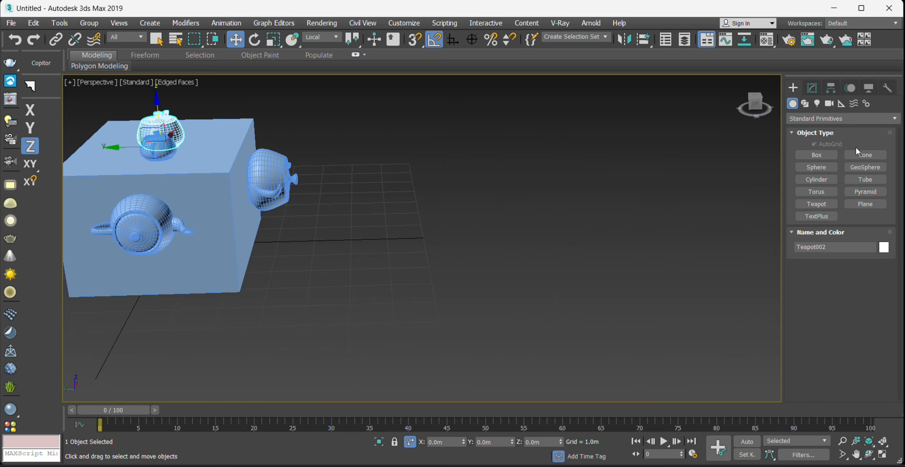
{"action": "left_click", "coordinate": [824, 156]}
{"action": "left_click_drag", "start_coordinate": [436, 230], "coordinate": [560, 281]}
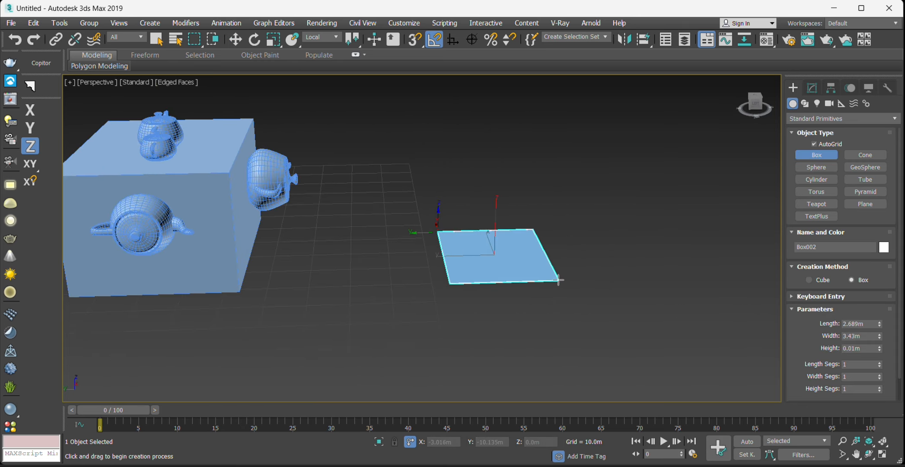
{"action": "left_click", "coordinate": [552, 209]}
{"action": "middle_click_drag", "start_coordinate": [552, 209], "coordinate": [433, 209]}
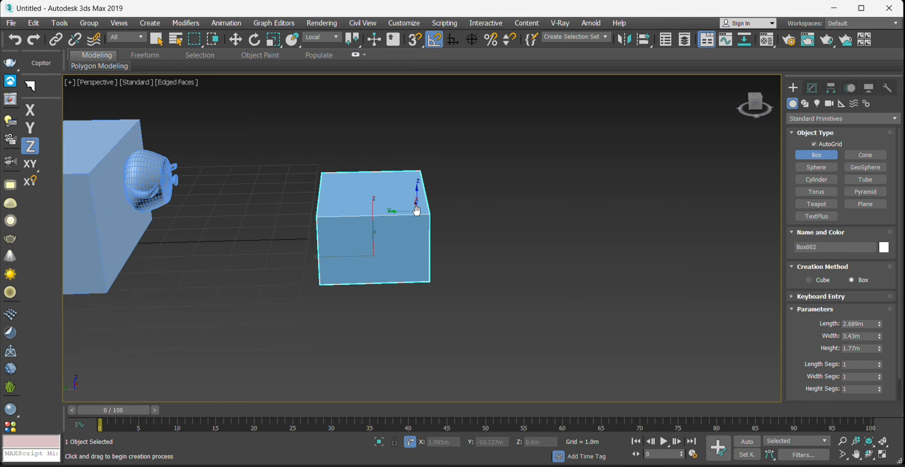
{"action": "key", "text": "w"}
Rotate the new box 15 degrees about the X axis and deselect it
{"action": "left_click", "coordinate": [255, 42]}
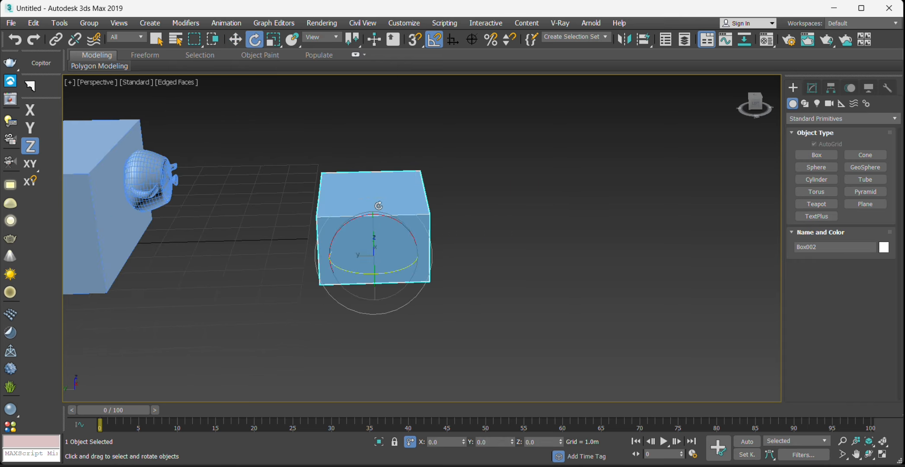
{"action": "left_click_drag", "start_coordinate": [411, 229], "coordinate": [406, 223]}
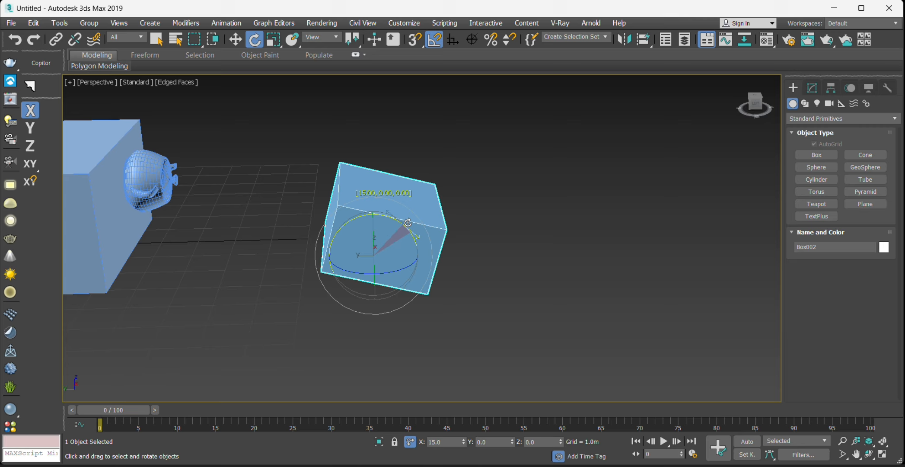
{"action": "left_click_drag", "start_coordinate": [408, 222], "coordinate": [408, 222]}
{"action": "middle_click_drag", "start_coordinate": [408, 222], "coordinate": [403, 223]}
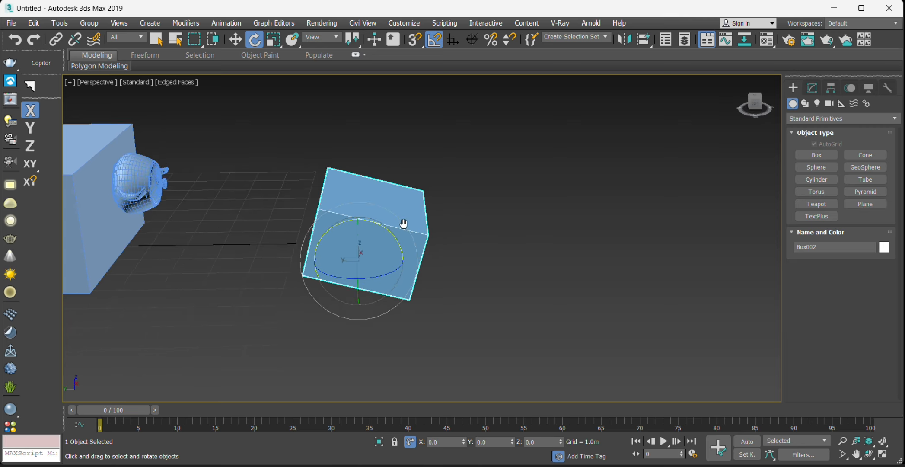
{"action": "left_click", "coordinate": [477, 210]}
{"action": "scroll", "coordinate": [420, 218], "scroll_direction": "up", "scroll_amount": 4}
Create a smaller box on the ground beside the tilted box, about 1.23 m long, 1.42 m wide and 1 m high
{"action": "left_click", "coordinate": [817, 155]}
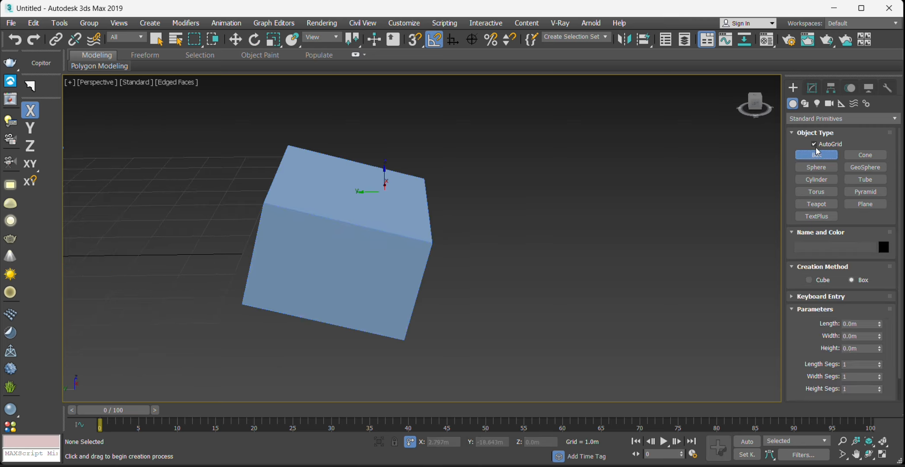
{"action": "left_click_drag", "start_coordinate": [329, 191], "coordinate": [365, 216]}
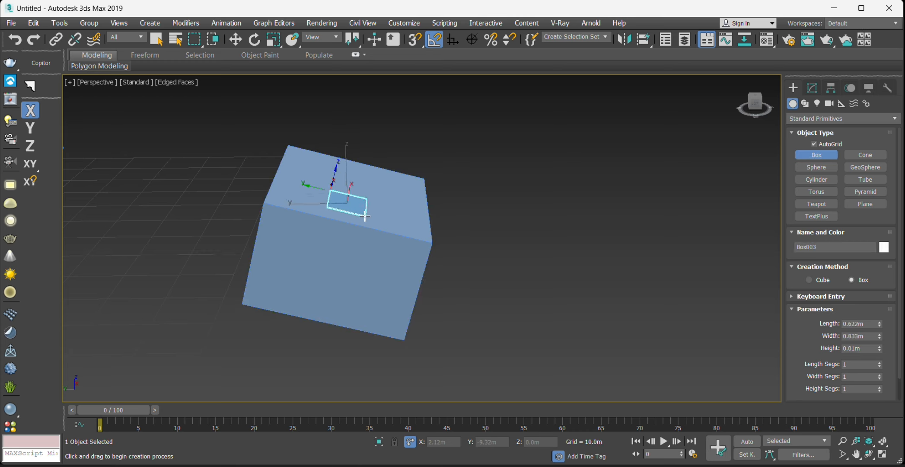
{"action": "right_click", "coordinate": [365, 216]}
{"action": "left_click_drag", "start_coordinate": [508, 270], "coordinate": [590, 302]}
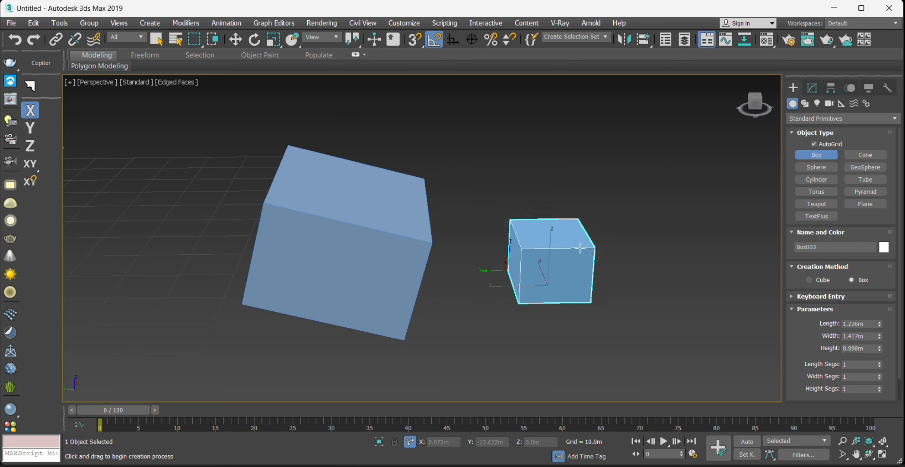
{"action": "left_click", "coordinate": [590, 243]}
{"action": "key", "text": "e"}
Compare the local Move axes of the tilted box and the small level box by selecting each in turn
{"action": "middle_click_drag", "start_coordinate": [489, 293], "coordinate": [452, 271]}
{"action": "left_click", "coordinate": [236, 40]}
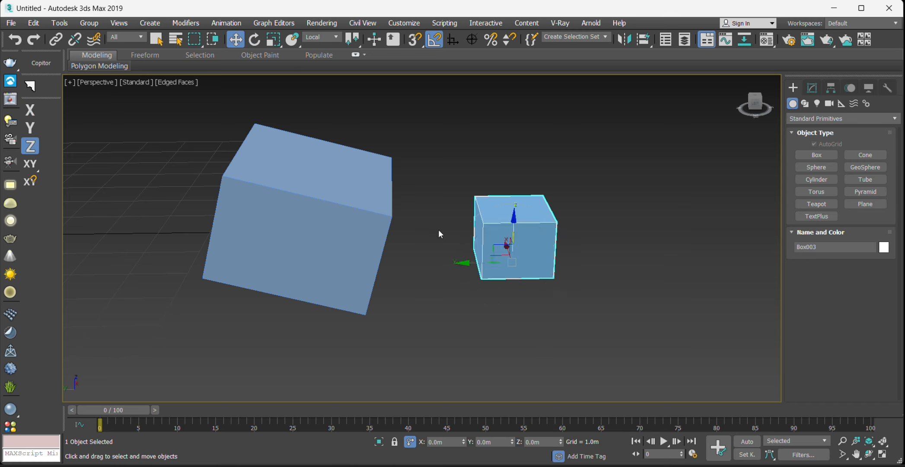
{"action": "middle_click_drag", "start_coordinate": [438, 234], "coordinate": [454, 261], "text": "alt"}
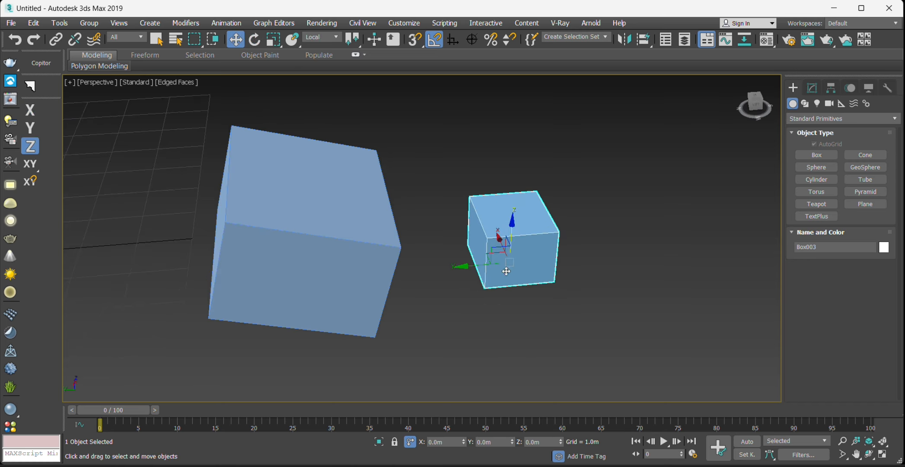
{"action": "left_click", "coordinate": [353, 219]}
{"action": "middle_click_drag", "start_coordinate": [354, 219], "coordinate": [366, 202], "text": "alt"}
{"action": "left_click", "coordinate": [503, 237]}
{"action": "middle_click_drag", "start_coordinate": [492, 264], "coordinate": [440, 299], "text": "alt"}
{"action": "left_click", "coordinate": [343, 226]}
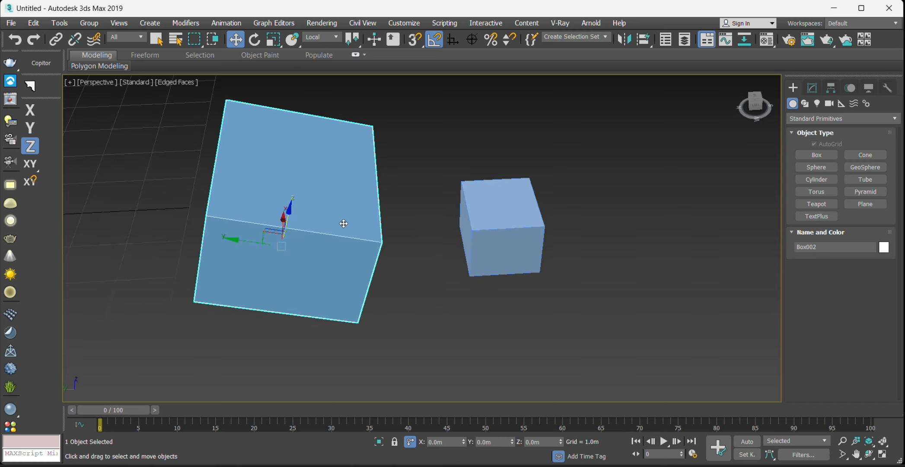
{"action": "left_click", "coordinate": [489, 240]}
{"action": "middle_click_drag", "start_coordinate": [481, 298], "coordinate": [440, 279], "text": "alt"}
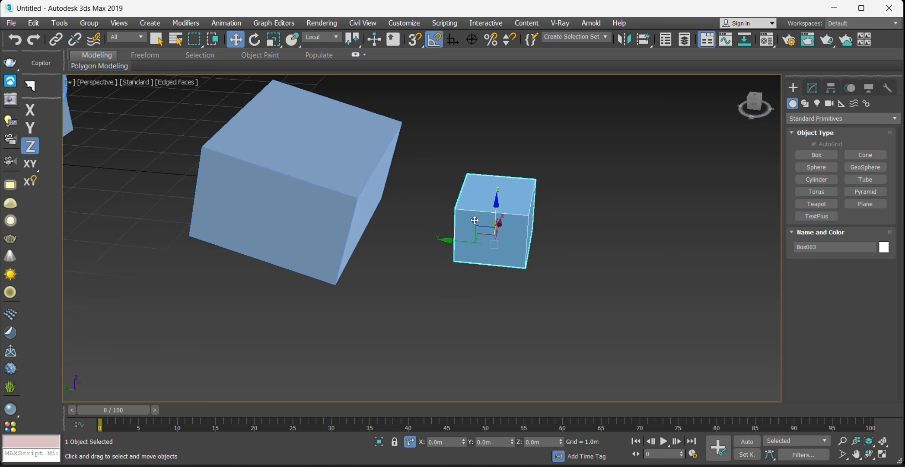
Move the small box along its local Y axis, away from the tilted box
{"action": "middle_click_drag", "start_coordinate": [495, 276], "coordinate": [419, 289]}
{"action": "middle_click_drag", "start_coordinate": [456, 258], "coordinate": [427, 276]}
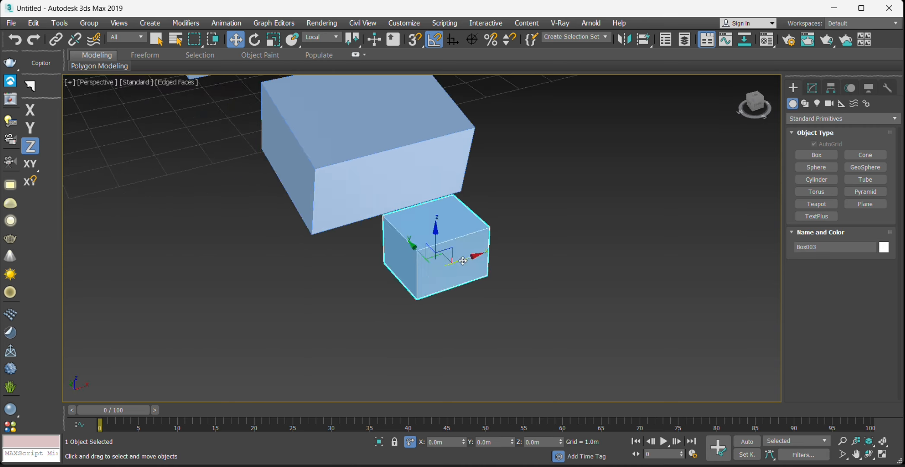
{"action": "left_click_drag", "start_coordinate": [463, 261], "coordinate": [295, 315]}
{"action": "right_click", "coordinate": [295, 315]}
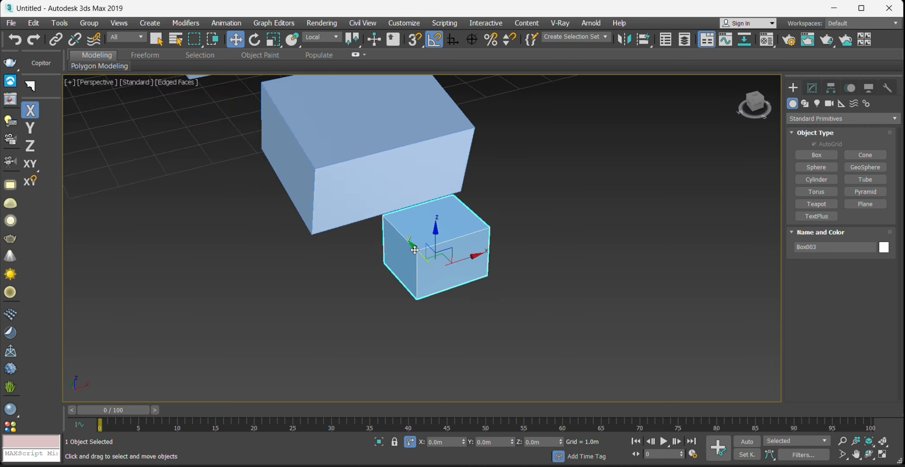
{"action": "left_click_drag", "start_coordinate": [414, 250], "coordinate": [423, 299]}
{"action": "left_click_drag", "start_coordinate": [472, 269], "coordinate": [496, 274]}
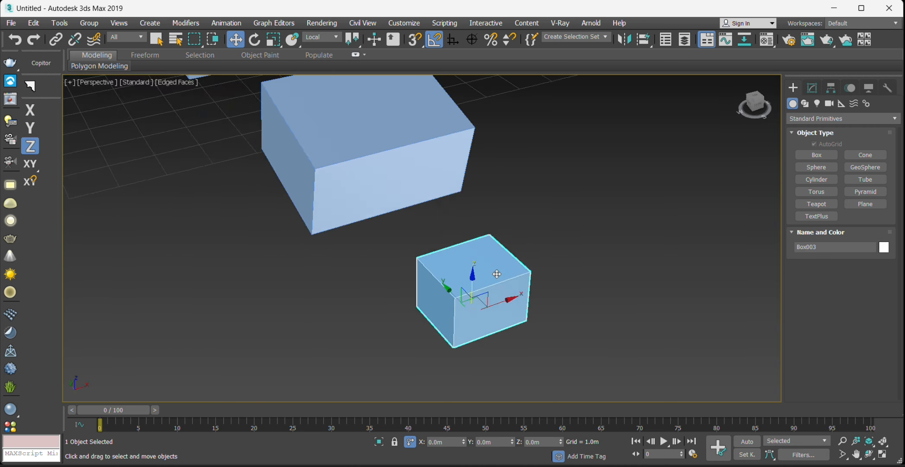
Select the tilted box and move it along its local X axis
{"action": "middle_click_drag", "start_coordinate": [387, 332], "coordinate": [425, 334], "text": "alt"}
{"action": "middle_click_drag", "start_coordinate": [276, 281], "coordinate": [358, 263]}
{"action": "left_click", "coordinate": [330, 204]}
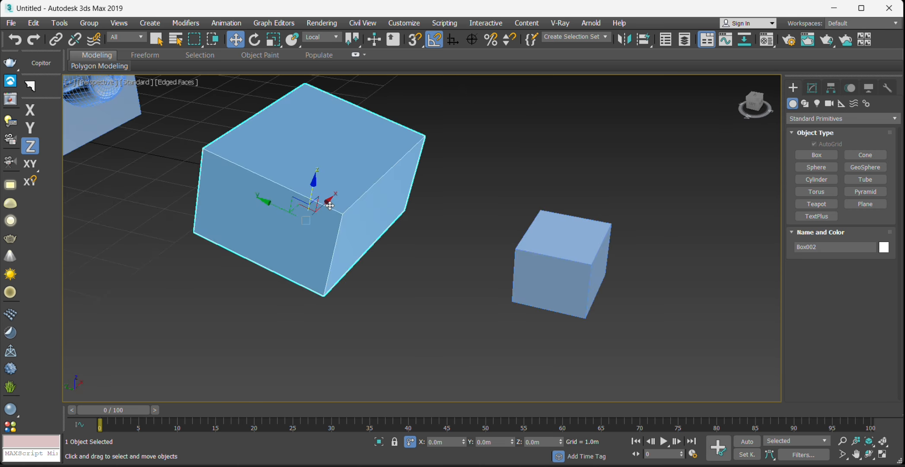
{"action": "middle_click_drag", "start_coordinate": [330, 204], "coordinate": [347, 260]}
{"action": "mouse_move", "coordinate": [347, 259]}
{"action": "middle_mouse_down", "text": "alt"}
{"action": "mouse_move", "coordinate": [368, 261]}
{"action": "mouse_move", "coordinate": [381, 245]}
{"action": "mouse_move", "coordinate": [343, 258]}
{"action": "mouse_move", "coordinate": [352, 254]}
{"action": "middle_mouse_up", "text": "alt"}
{"action": "left_click_drag", "start_coordinate": [353, 254], "coordinate": [414, 237]}
{"action": "middle_click_drag", "start_coordinate": [414, 237], "coordinate": [451, 233], "text": "alt"}
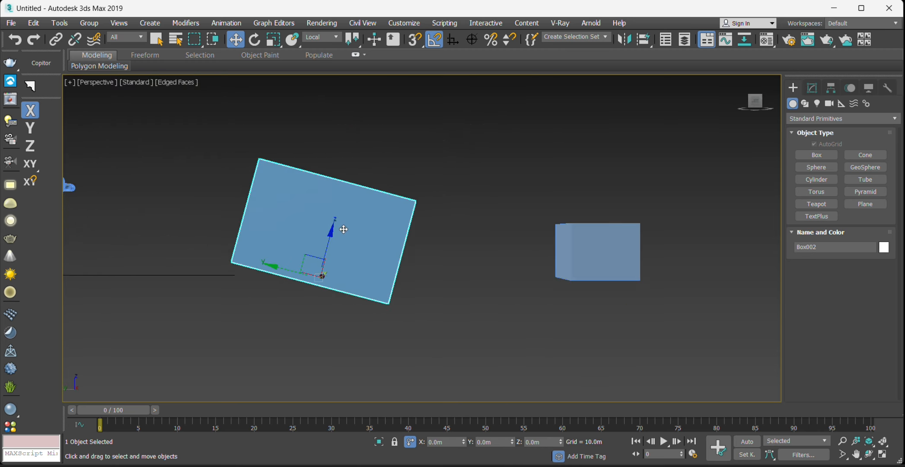
Rotate the tilted box back about the X axis until it is level, and inspect its local Move axes
{"action": "left_click", "coordinate": [259, 43]}
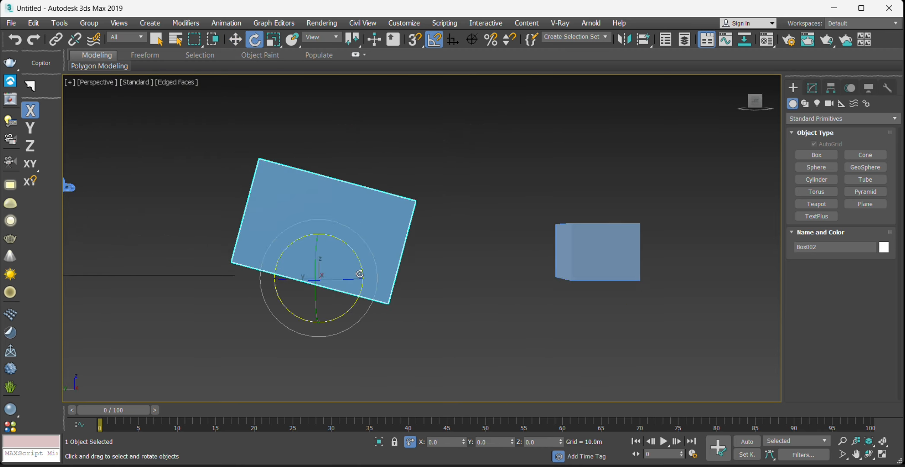
{"action": "left_click_drag", "start_coordinate": [360, 273], "coordinate": [361, 265]}
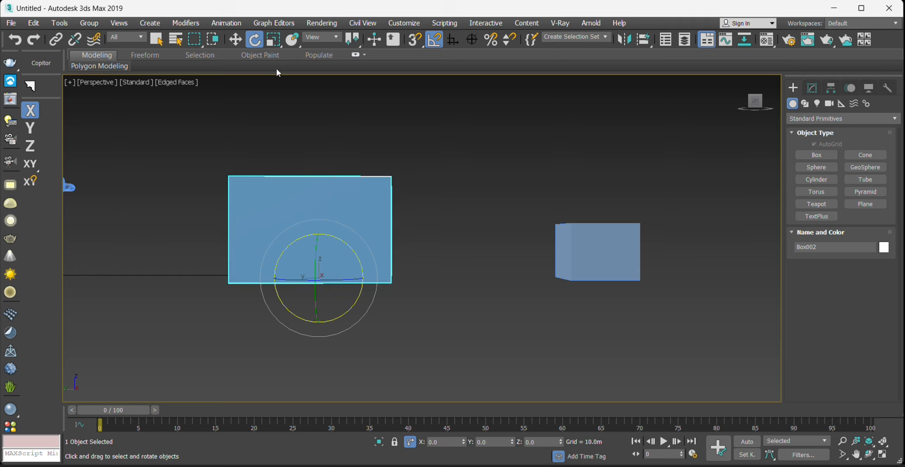
{"action": "left_click", "coordinate": [235, 39]}
{"action": "middle_click_drag", "start_coordinate": [295, 278], "coordinate": [322, 302], "text": "alt"}
{"action": "middle_click_drag", "start_coordinate": [339, 232], "coordinate": [300, 93], "text": "alt"}
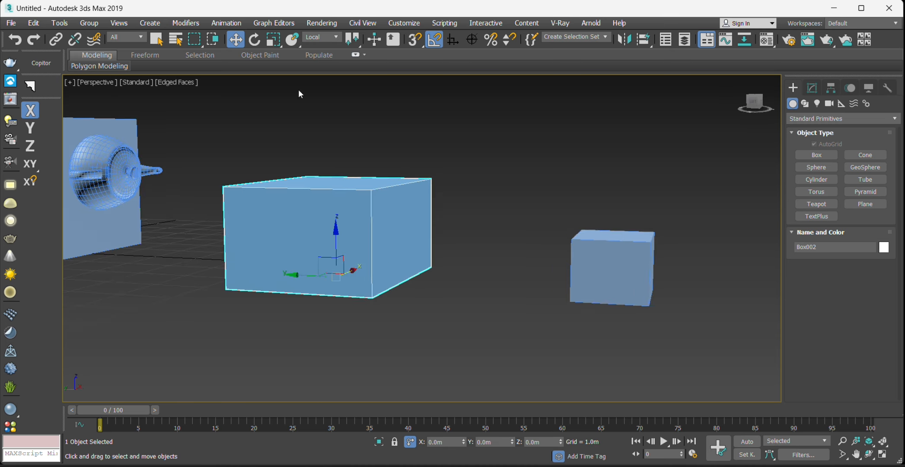
Rotate the larger box about the X axis to a steep tilt and reselect it with the Move tool
{"action": "left_click", "coordinate": [255, 40]}
{"action": "left_click_drag", "start_coordinate": [352, 231], "coordinate": [377, 234]}
{"action": "left_click", "coordinate": [312, 106]}
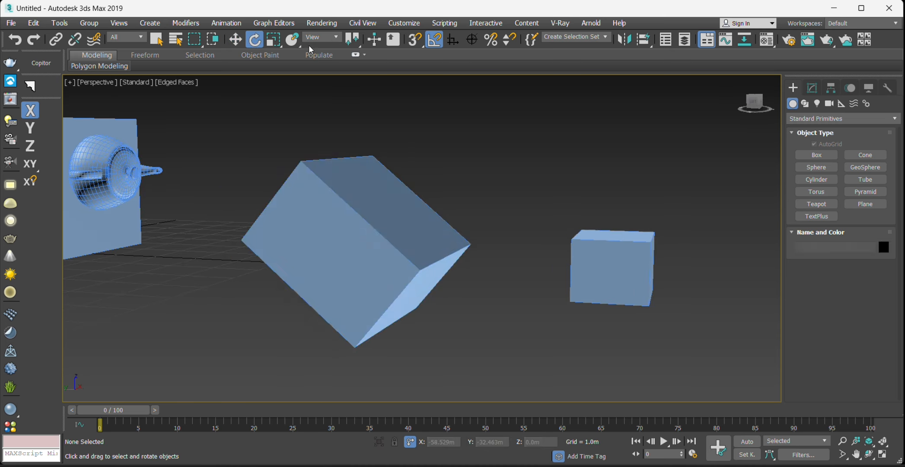
{"action": "left_click", "coordinate": [235, 39]}
{"action": "left_click", "coordinate": [346, 218]}
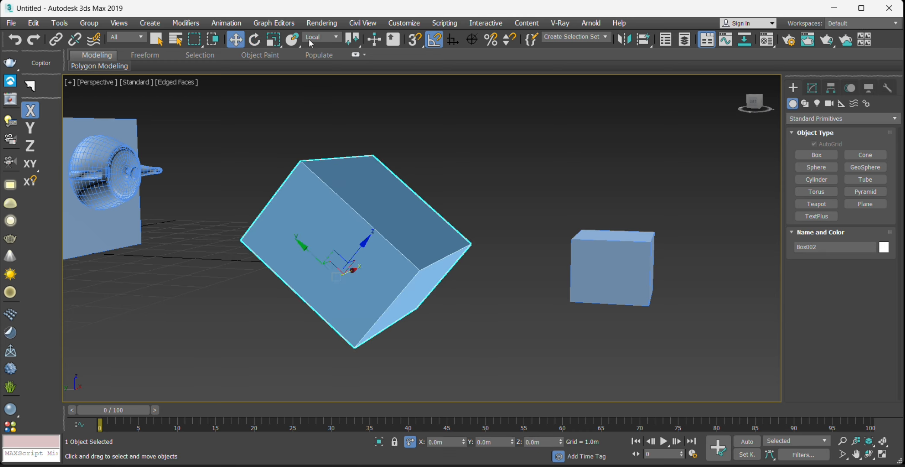
Set the reference coordinate system to View and inspect the tilted box's Move axes
{"action": "left_click", "coordinate": [310, 40]}
{"action": "left_click", "coordinate": [314, 48]}
{"action": "middle_click_drag", "start_coordinate": [363, 221], "coordinate": [355, 213]}
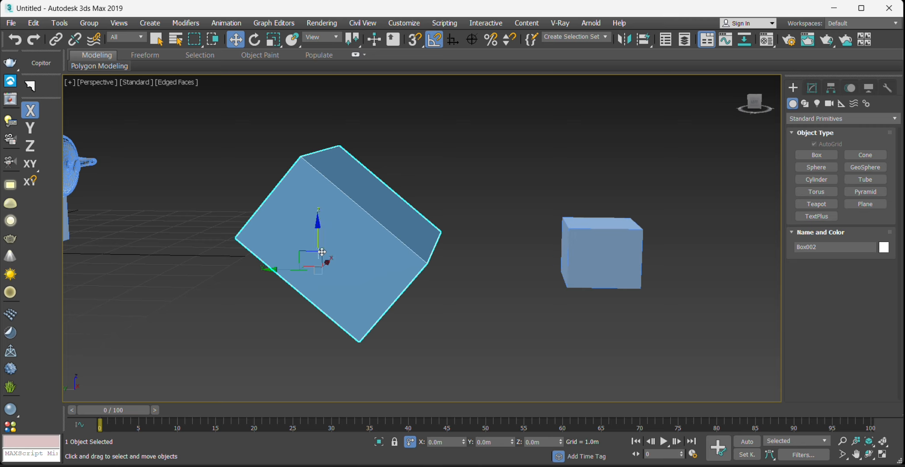
{"action": "middle_click_drag", "start_coordinate": [322, 252], "coordinate": [243, 219], "text": "alt"}
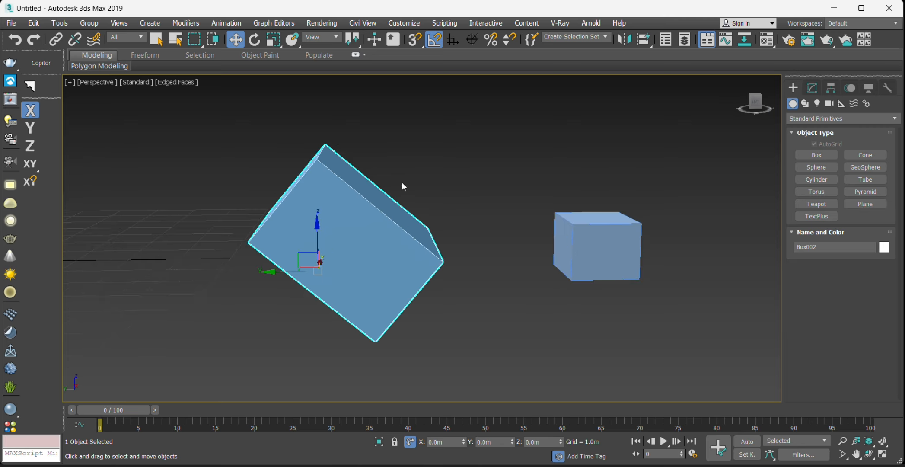
{"action": "scroll", "coordinate": [421, 215], "scroll_direction": "down", "scroll_amount": 3}
{"action": "middle_click_drag", "start_coordinate": [421, 214], "coordinate": [391, 215]}
{"action": "middle_click_drag", "start_coordinate": [391, 214], "coordinate": [389, 221], "text": "alt"}
Place the small box onto the tilted box's sloping upper face with Select and Place
{"action": "left_click", "coordinate": [496, 233]}
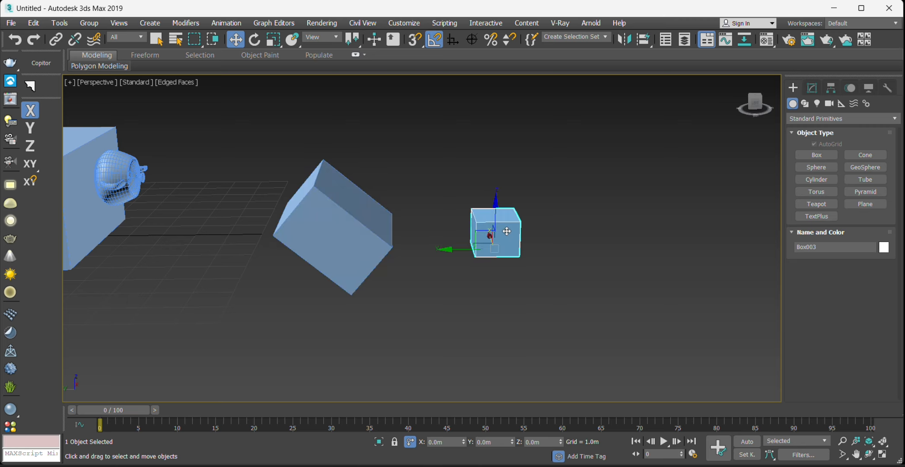
{"action": "middle_click_drag", "start_coordinate": [577, 289], "coordinate": [560, 300]}
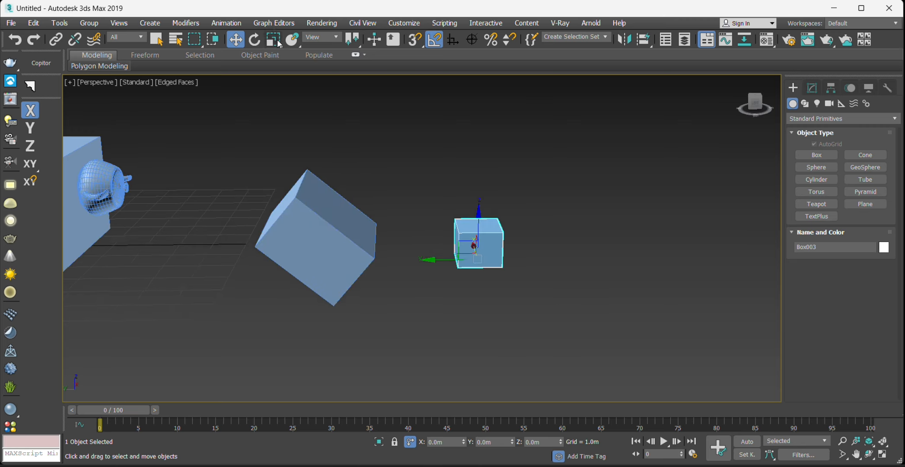
{"action": "left_click", "coordinate": [292, 40]}
{"action": "left_click_drag", "start_coordinate": [482, 249], "coordinate": [337, 224]}
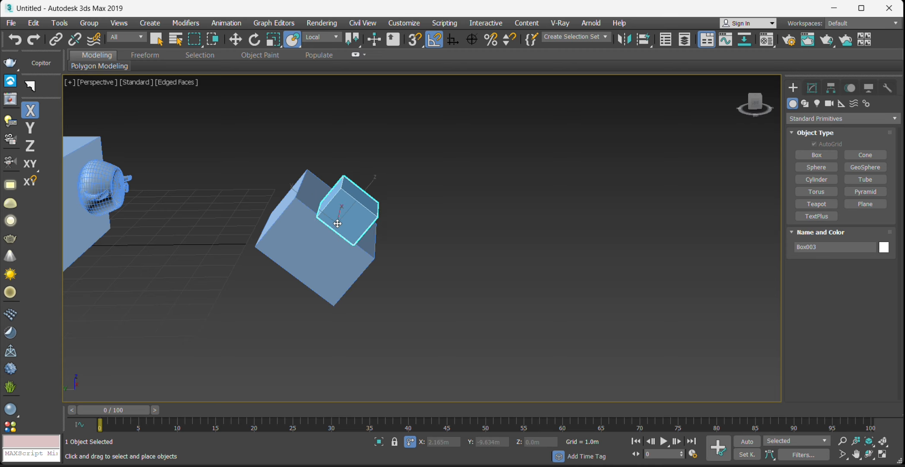
{"action": "scroll", "coordinate": [380, 207], "scroll_direction": "up", "scroll_amount": 3}
{"action": "left_click", "coordinate": [380, 206]}
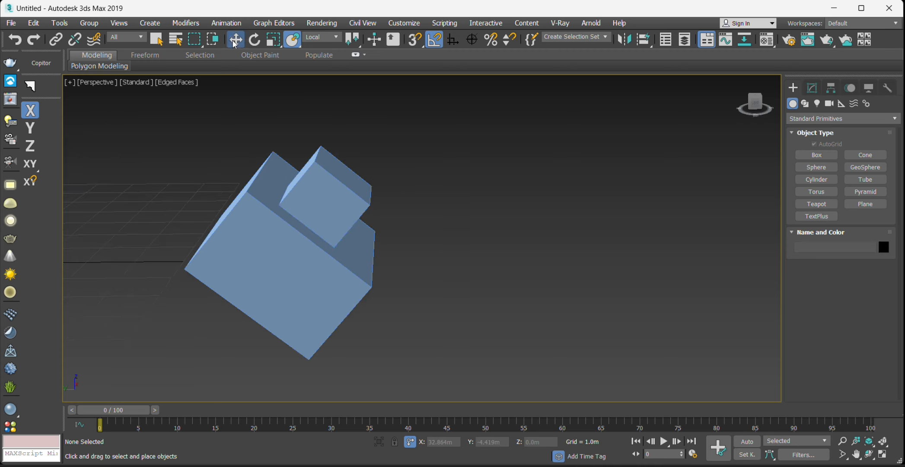
Move the placed small box along the Y axis of the View coordinate system
{"action": "left_click", "coordinate": [234, 42]}
{"action": "middle_click_drag", "start_coordinate": [367, 229], "coordinate": [383, 281], "text": "alt"}
{"action": "scroll", "coordinate": [391, 295], "scroll_direction": "up", "scroll_amount": 2}
{"action": "left_click", "coordinate": [407, 282]}
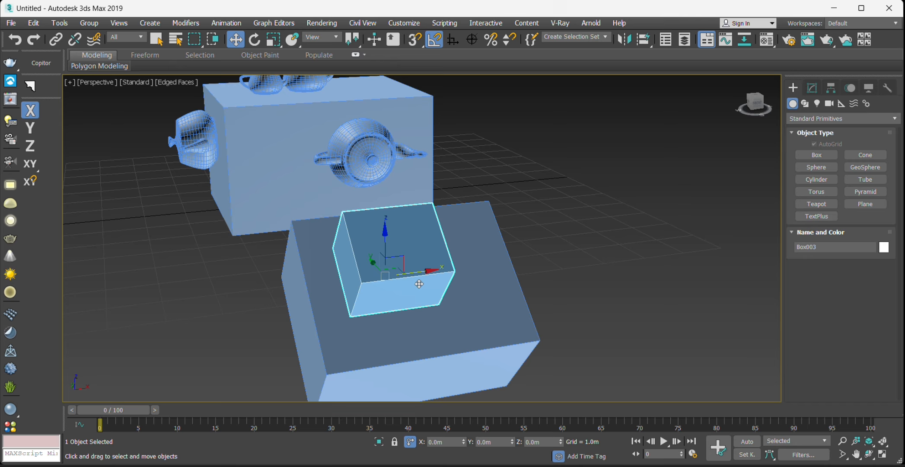
{"action": "middle_click_drag", "start_coordinate": [419, 275], "coordinate": [366, 278], "text": "alt"}
{"action": "key", "text": "F6"}
{"action": "left_click_drag", "start_coordinate": [372, 279], "coordinate": [343, 270]}
{"action": "mouse_move", "coordinate": [337, 268]}
{"action": "middle_mouse_down", "text": "alt"}
{"action": "mouse_move", "coordinate": [350, 259]}
{"action": "mouse_move", "coordinate": [320, 272]}
{"action": "middle_mouse_up", "text": "alt"}
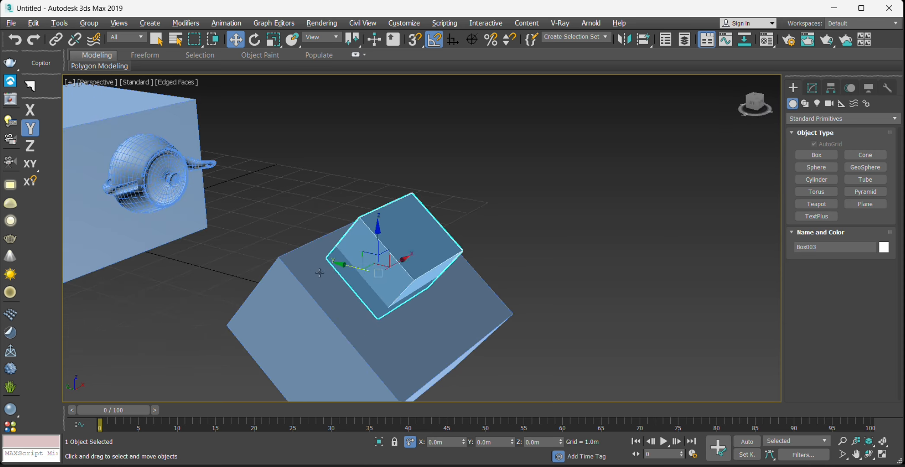
{"action": "key", "text": "F5"}
{"action": "middle_click_drag", "start_coordinate": [398, 264], "coordinate": [420, 268], "text": "alt"}
Switch the reference coordinate system to Local and slide the small box down the slope along its Y axis
{"action": "left_click", "coordinate": [320, 36]}
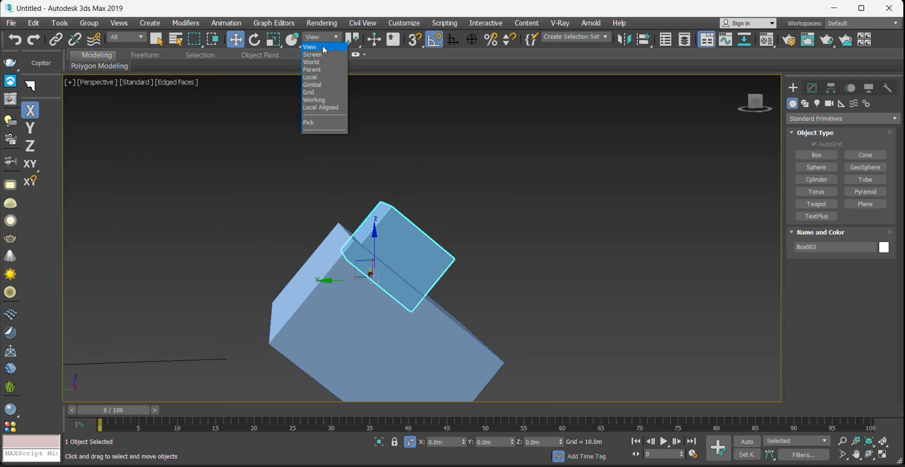
{"action": "left_click", "coordinate": [321, 77]}
{"action": "middle_click_drag", "start_coordinate": [382, 241], "coordinate": [345, 248], "text": "alt"}
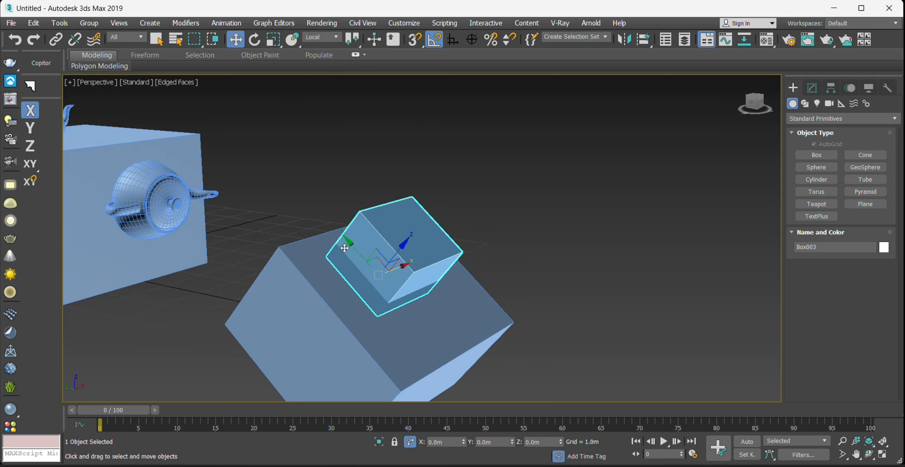
{"action": "key", "text": "F6"}
{"action": "left_click_drag", "start_coordinate": [360, 257], "coordinate": [389, 308]}
{"action": "middle_click_drag", "start_coordinate": [389, 308], "coordinate": [417, 290], "text": "alt"}
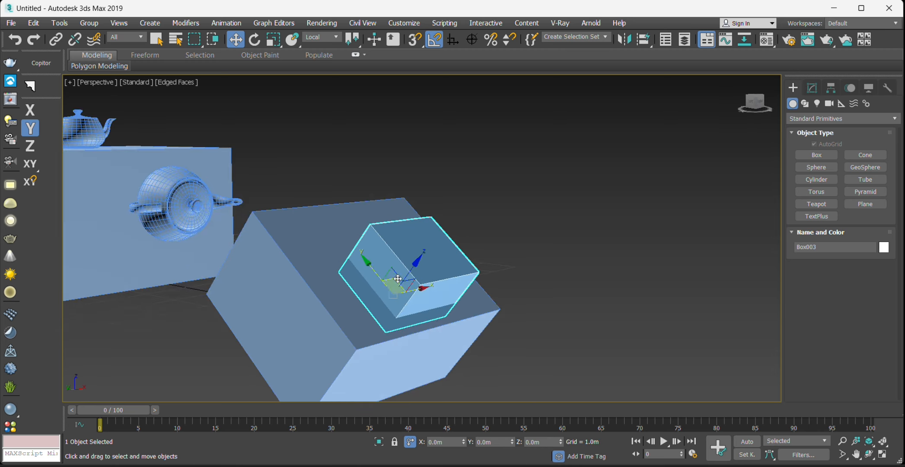
Slide the small box across the sloping face along its local X axis, and up the slope along local Y
{"action": "key", "text": "F5"}
{"action": "mouse_move", "coordinate": [421, 289]}
{"action": "left_mouse_down"}
{"action": "mouse_move", "coordinate": [260, 311]}
{"action": "mouse_move", "coordinate": [423, 287]}
{"action": "left_mouse_up"}
{"action": "middle_click_drag", "start_coordinate": [424, 287], "coordinate": [406, 248], "text": "alt"}
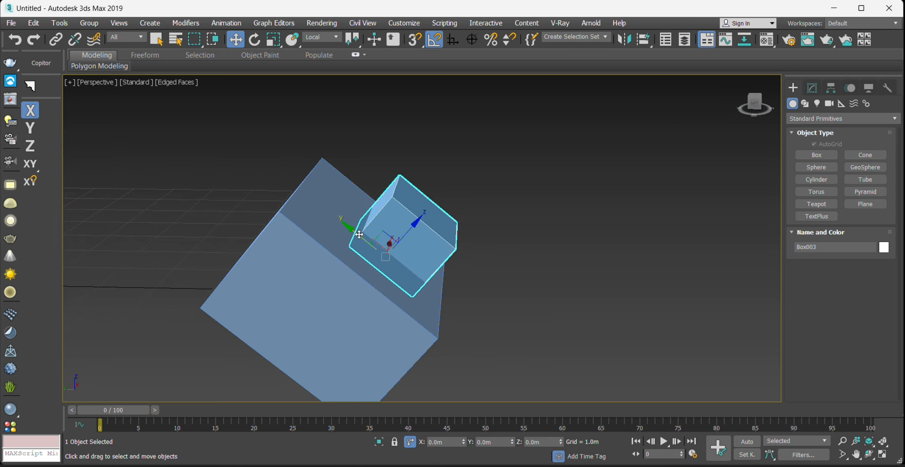
{"action": "key", "text": "F6"}
{"action": "left_click_drag", "start_coordinate": [383, 239], "coordinate": [370, 228]}
{"action": "scroll", "coordinate": [445, 243], "scroll_direction": "down", "scroll_amount": 3}
{"action": "middle_click_drag", "start_coordinate": [445, 243], "coordinate": [561, 240]}
{"action": "middle_click_drag", "start_coordinate": [365, 250], "coordinate": [385, 271]}
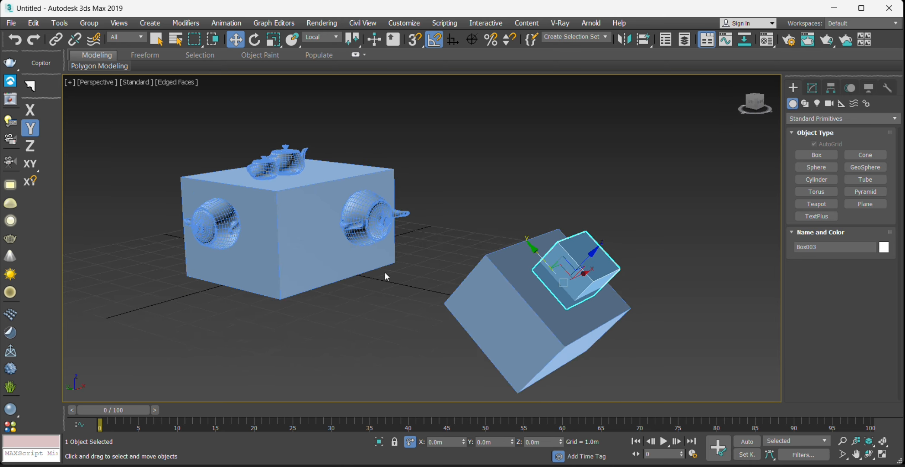